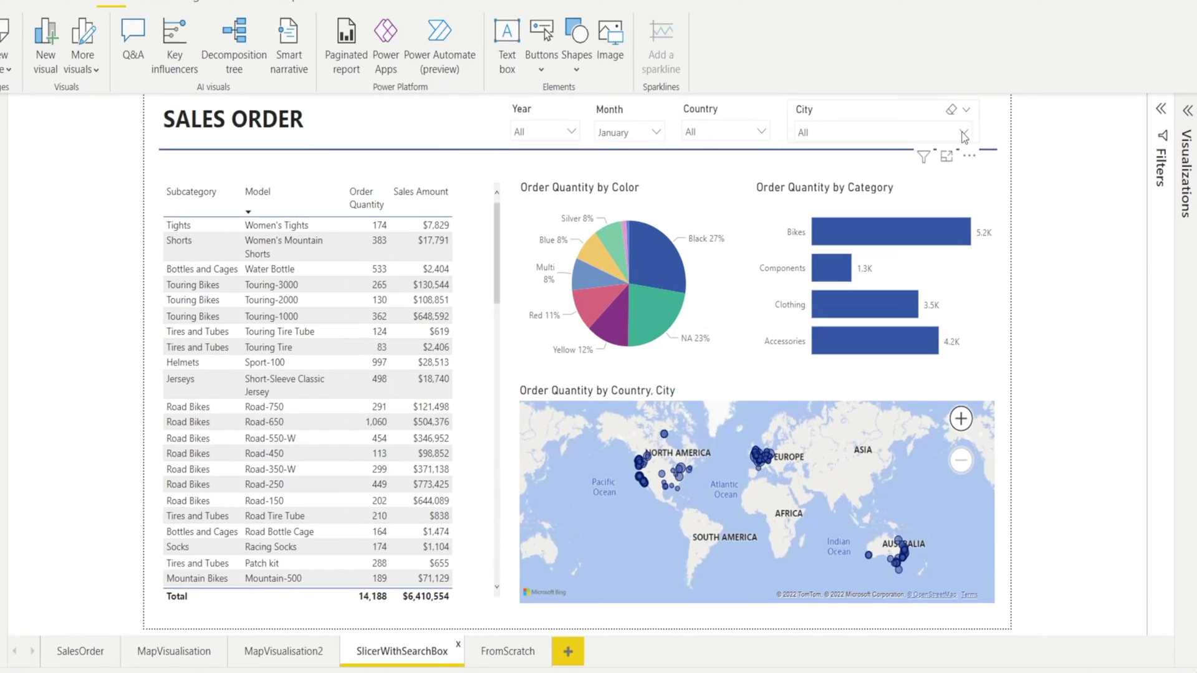
# - Filter the report to Bobigny using the City slicer's dropdown list
pyautogui.click(943, 144)
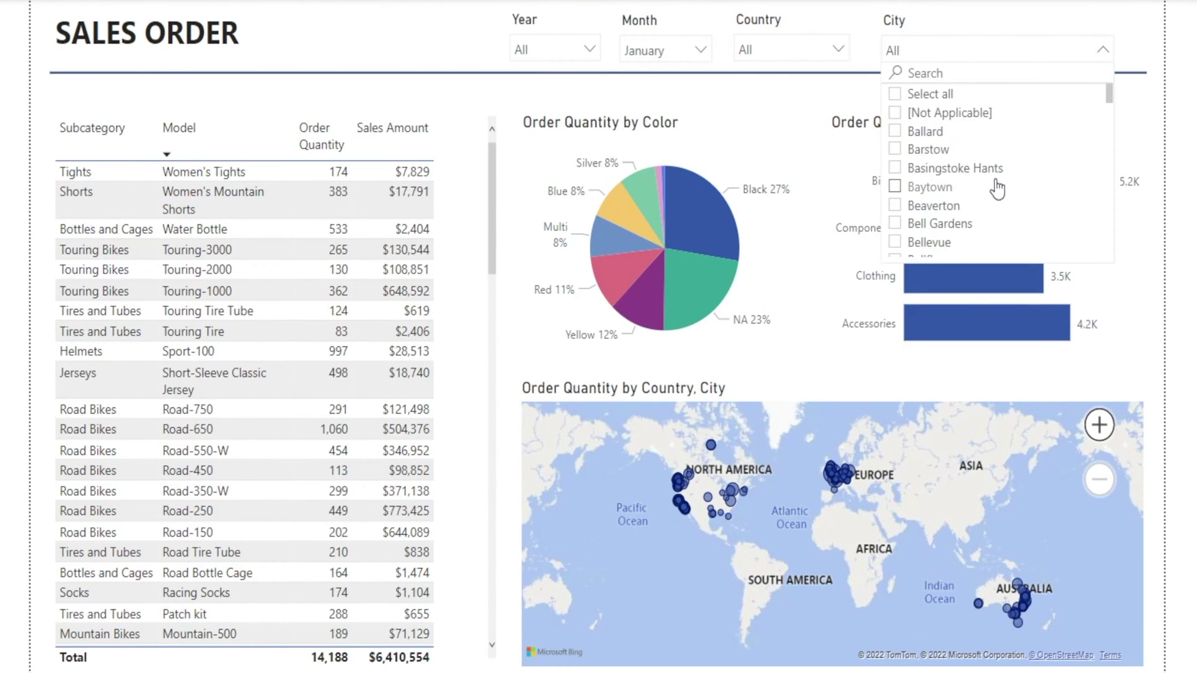
pyautogui.scroll(-3, 988, 203)
pyautogui.scroll(-3, 988, 204)
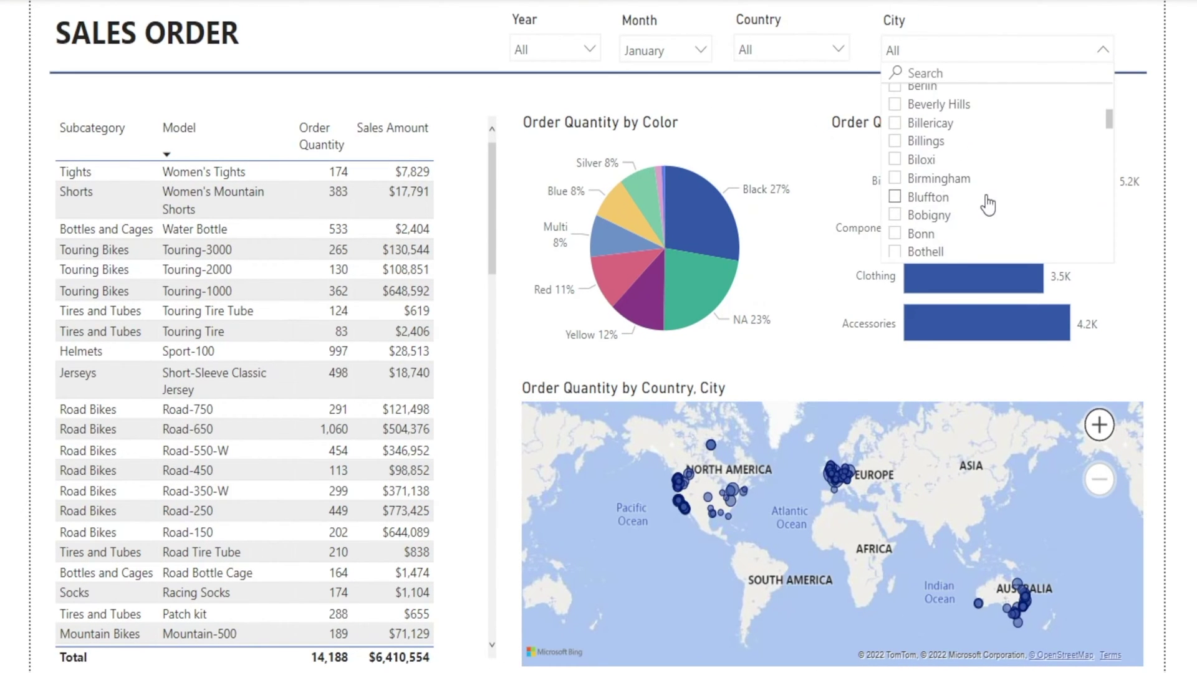
pyautogui.click(929, 214)
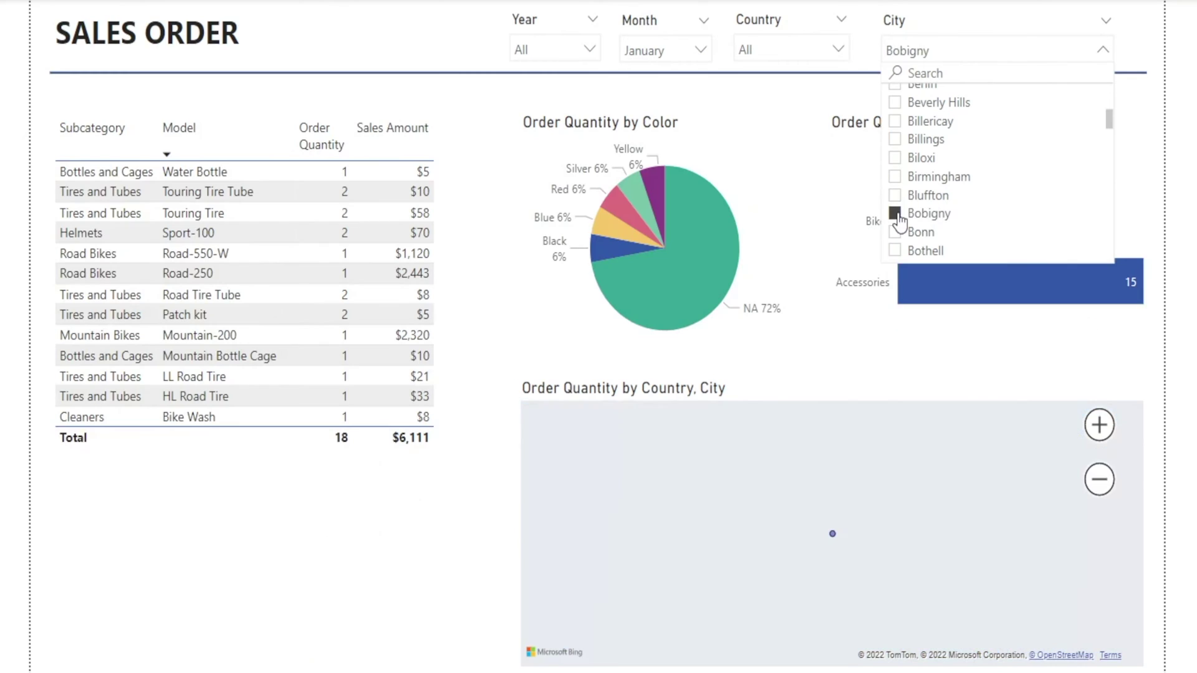
pyautogui.click(1172, 233)
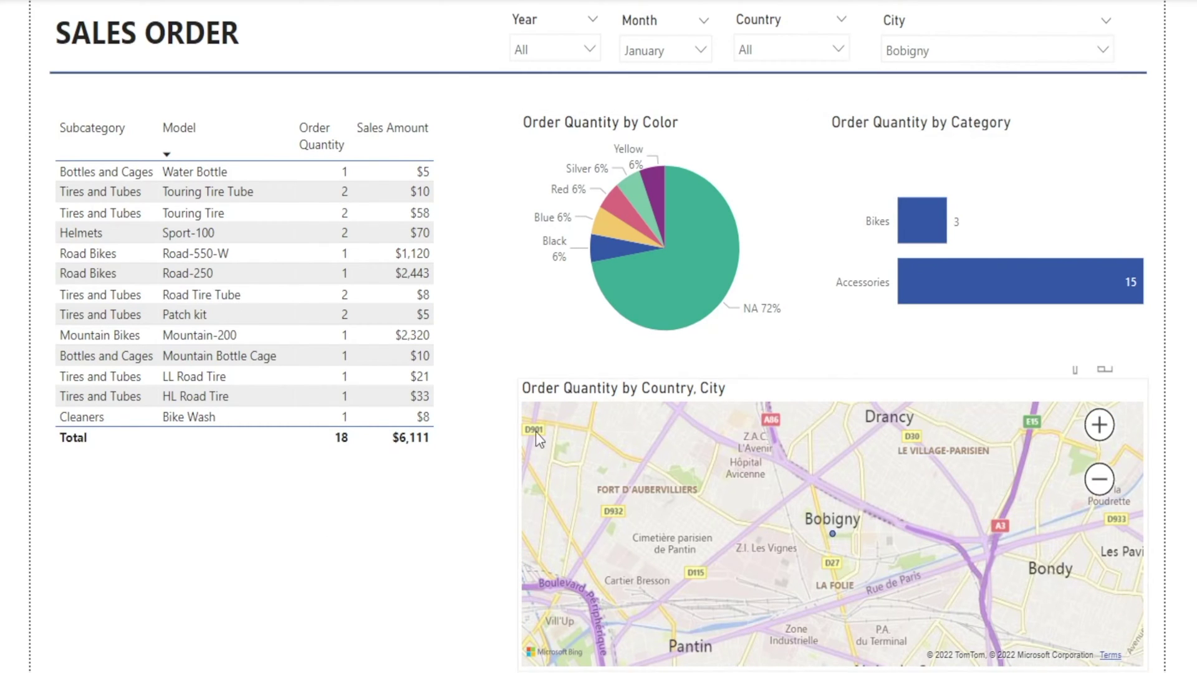
# - Clear Bobigny, then search for Sydney in the City slicer and filter to it
pyautogui.click(1101, 47)
pyautogui.click(898, 218)
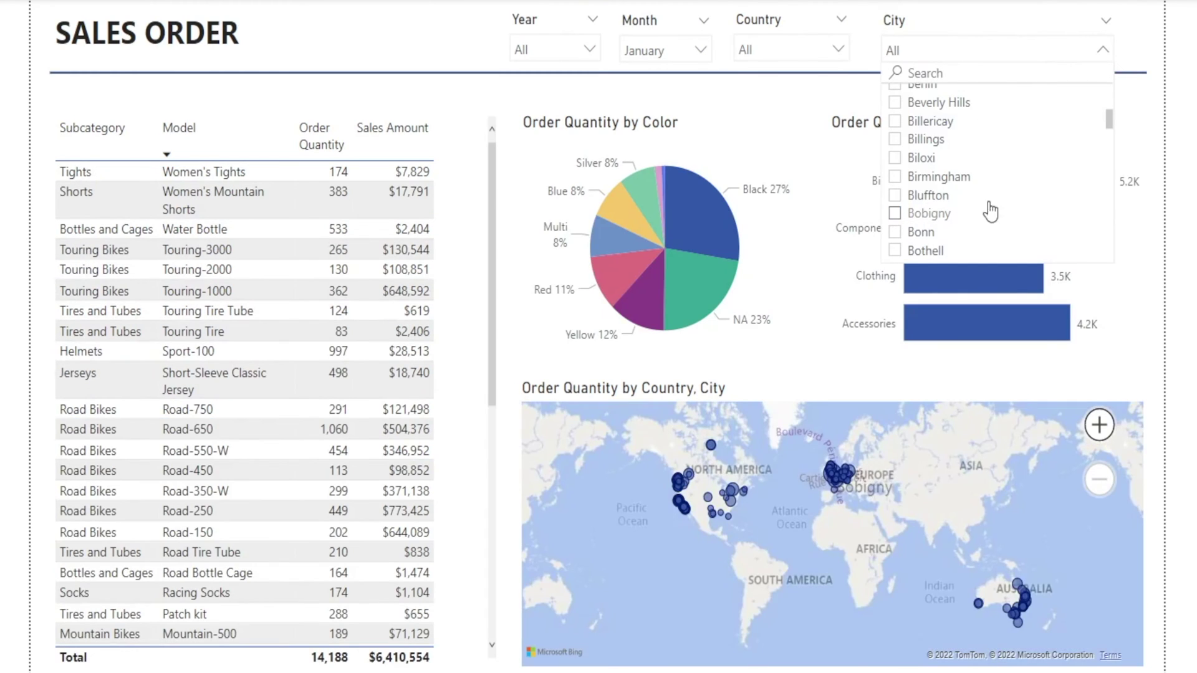
pyautogui.scroll(-6, 997, 206)
pyautogui.scroll(-10, 1025, 210)
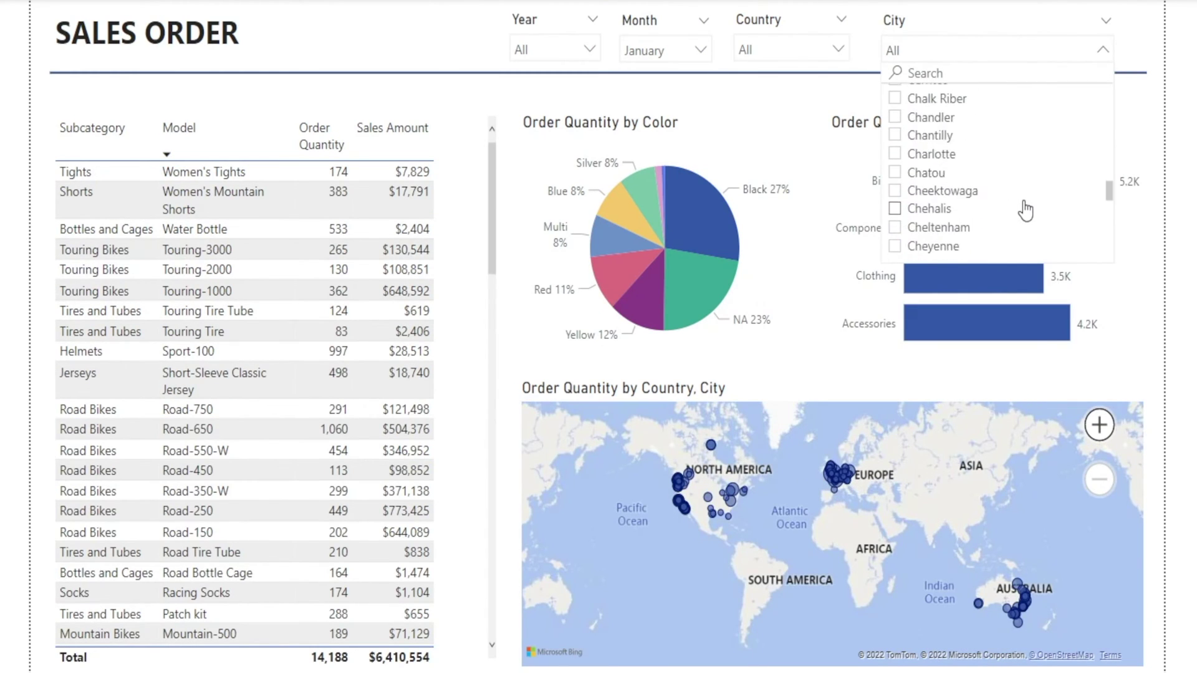
pyautogui.click(953, 73)
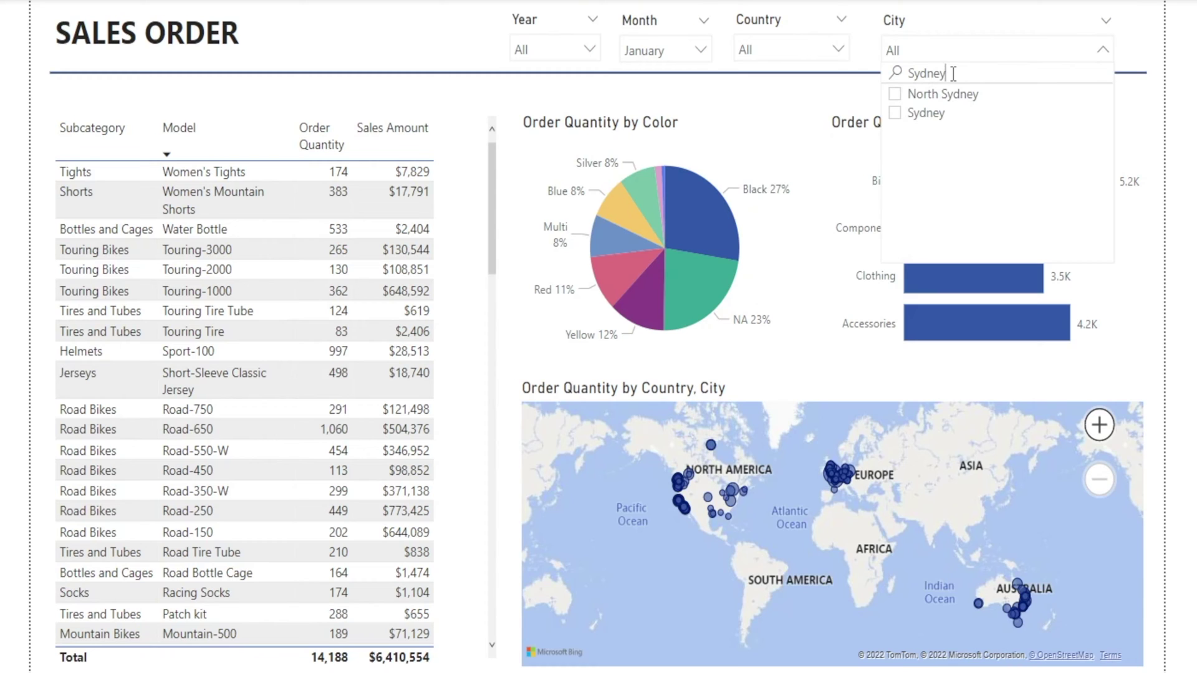
pyautogui.click(895, 113)
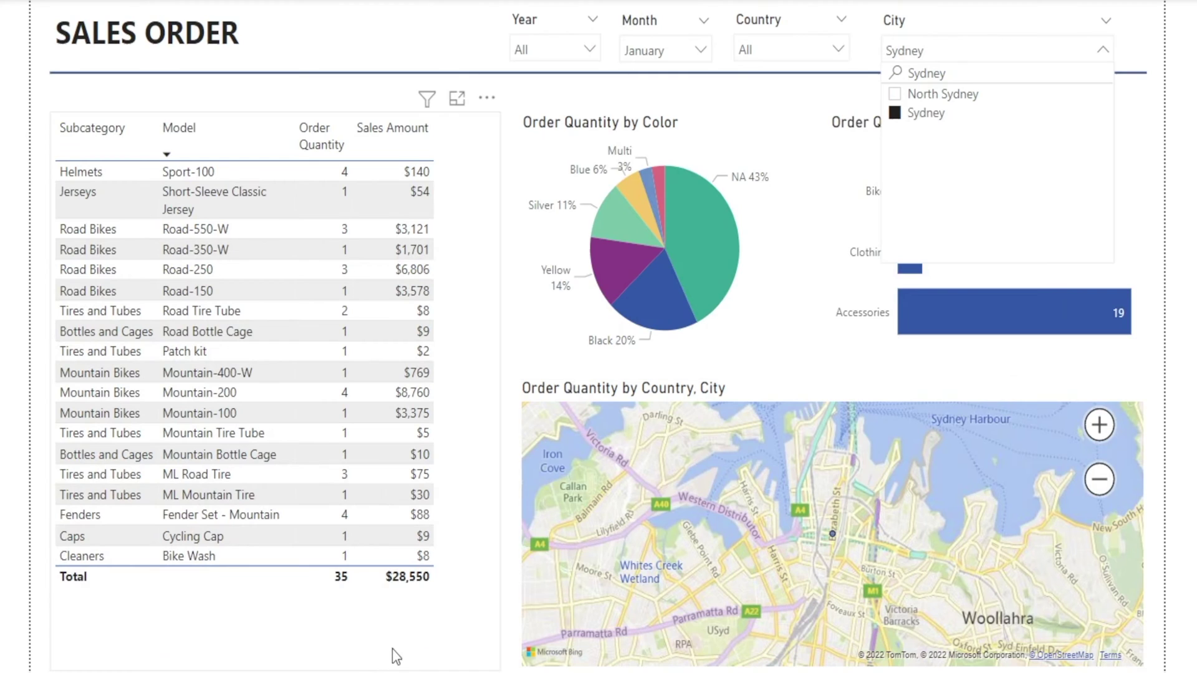
pyautogui.click(1160, 158)
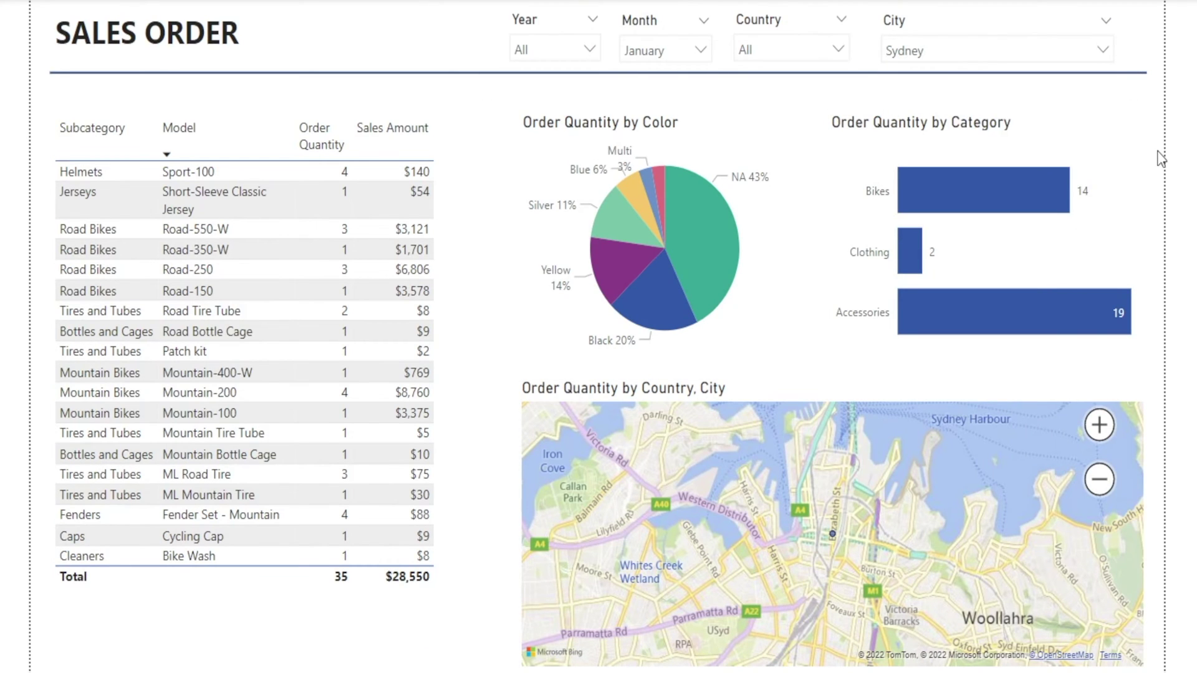
pyautogui.click(1101, 51)
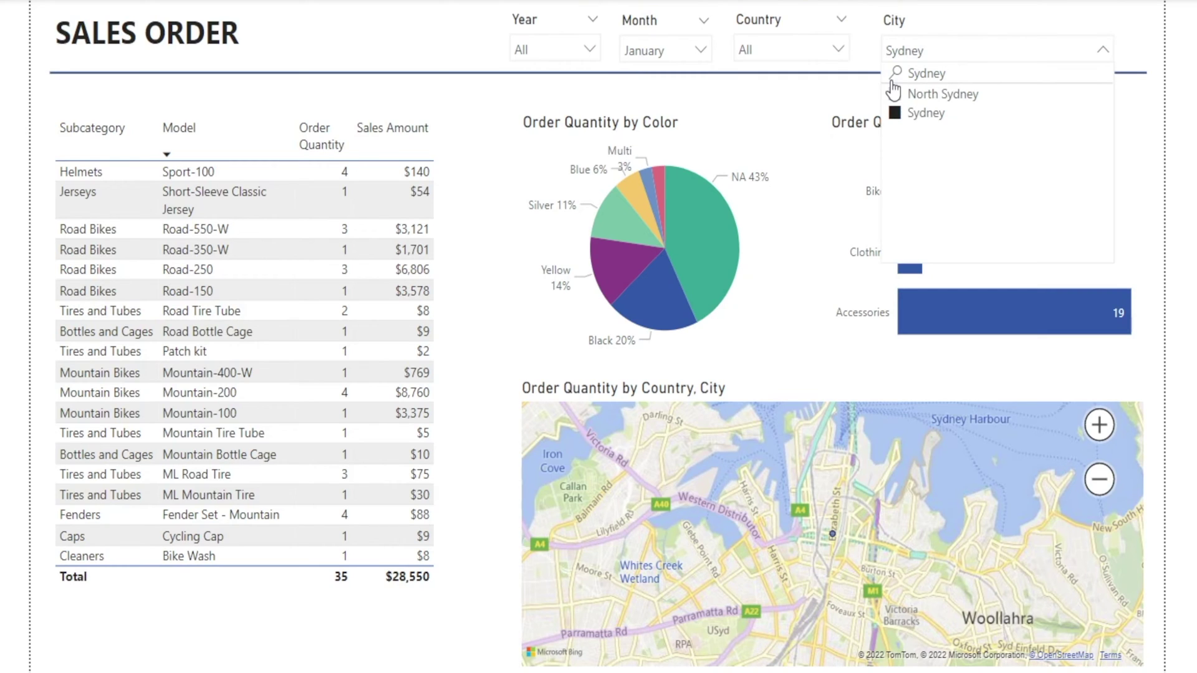
pyautogui.click(841, 51)
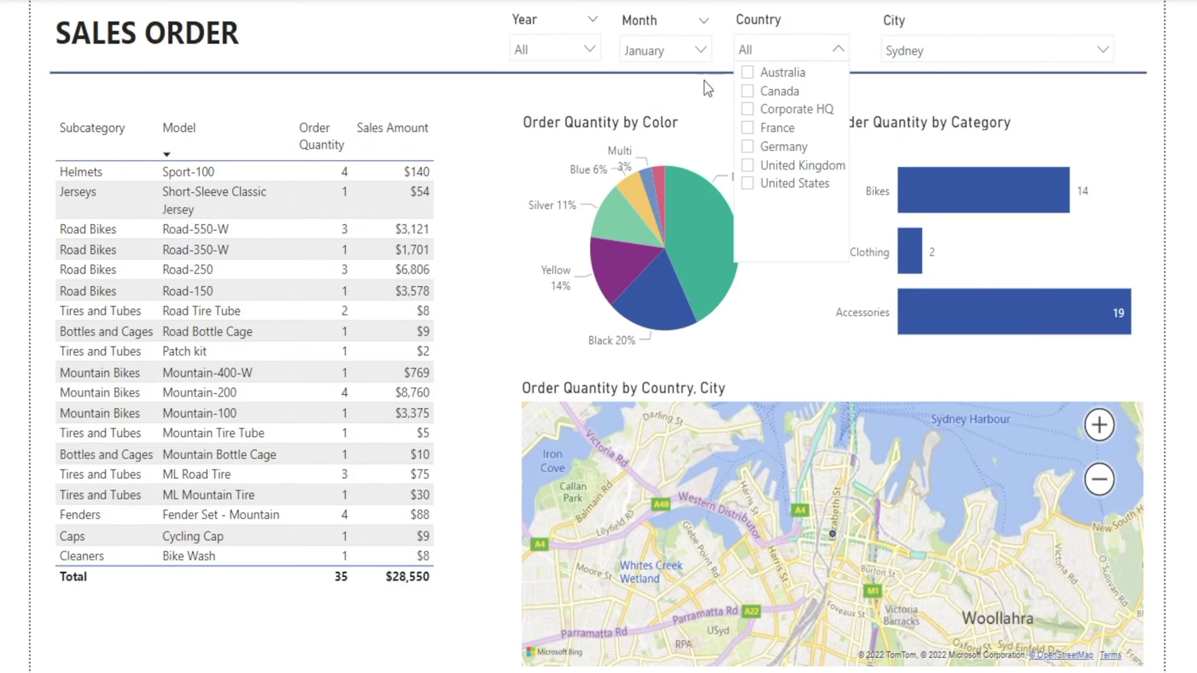
pyautogui.click(699, 53)
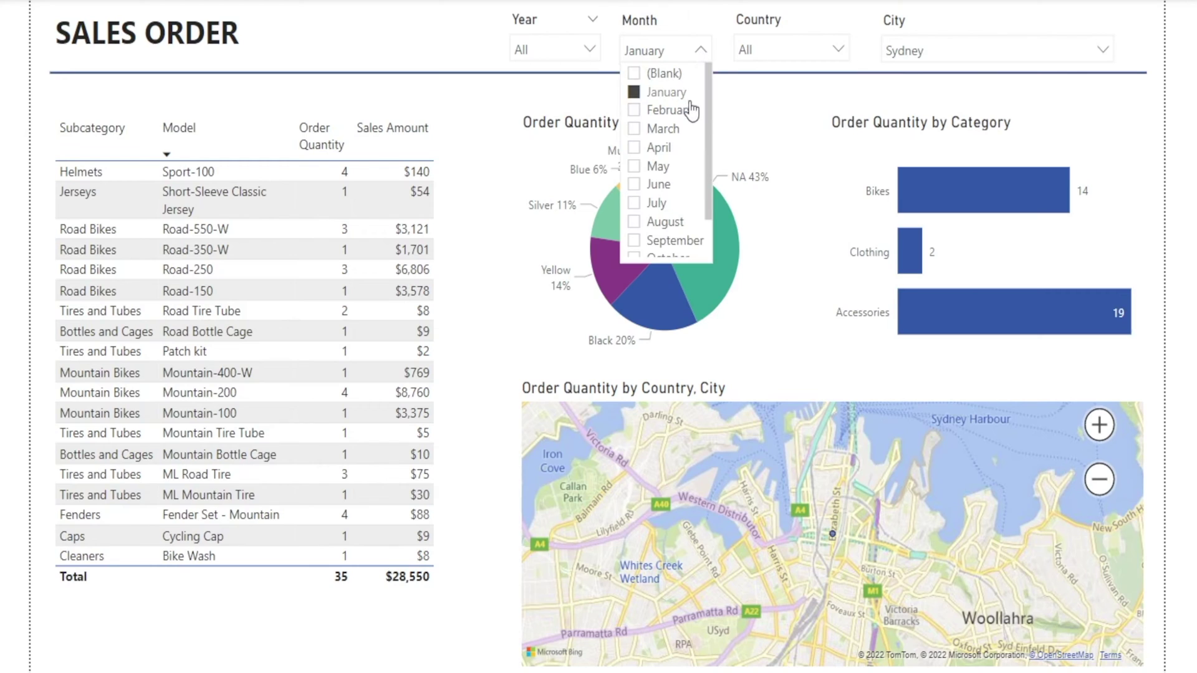
pyautogui.click(934, 26)
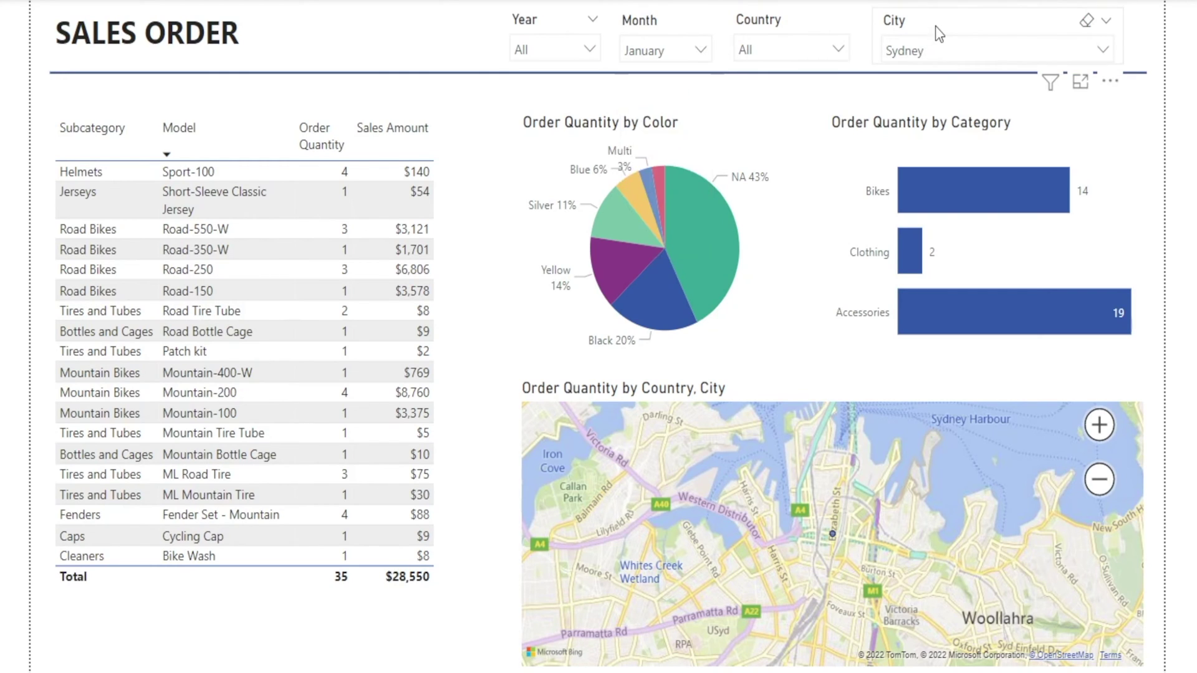
pyautogui.click(1100, 54)
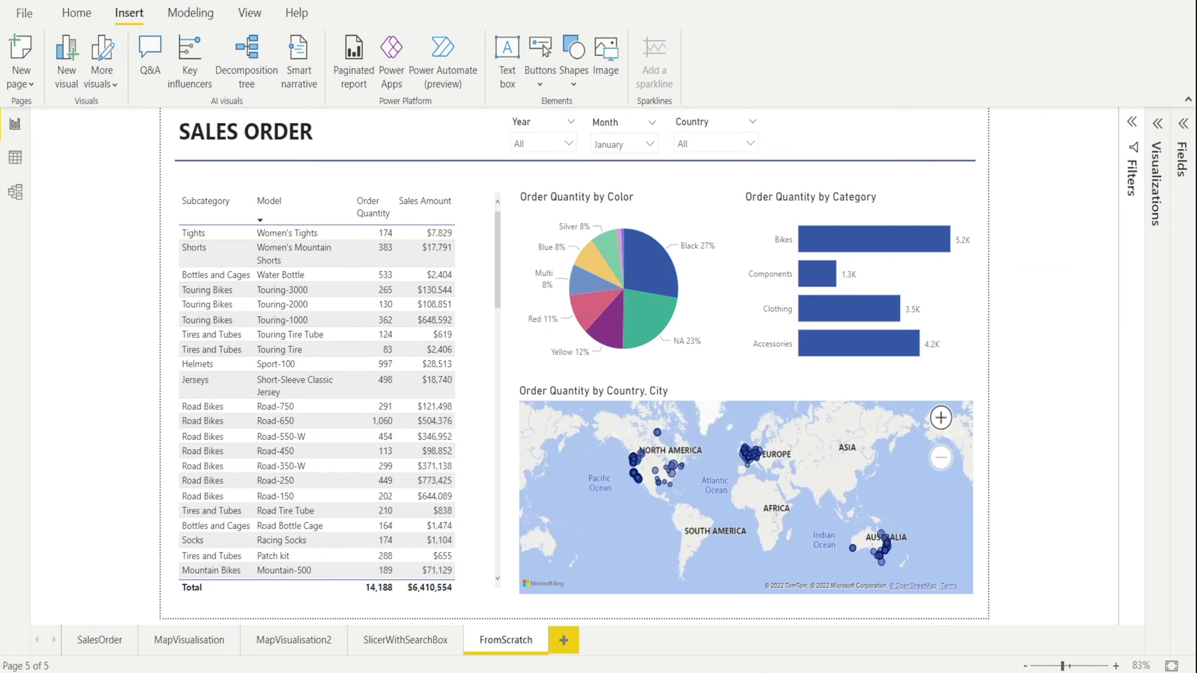
# - Add a new slicer at the top right of FromScratch using the Customer City field
pyautogui.click(1160, 124)
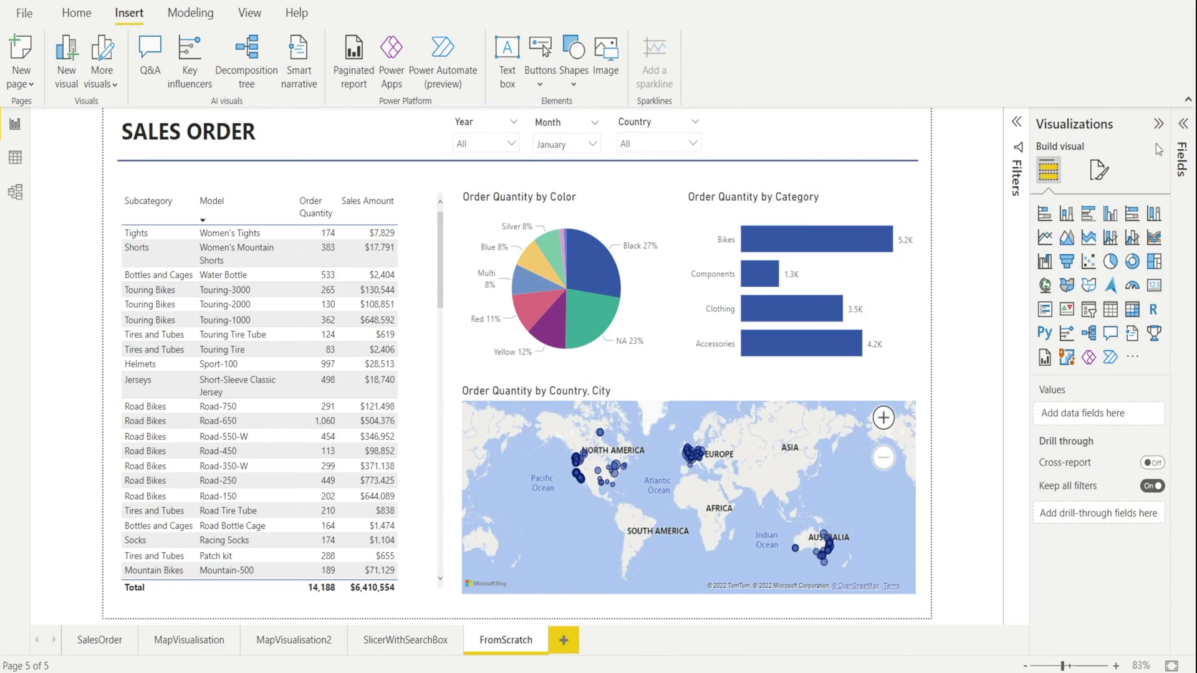
pyautogui.click(1089, 310)
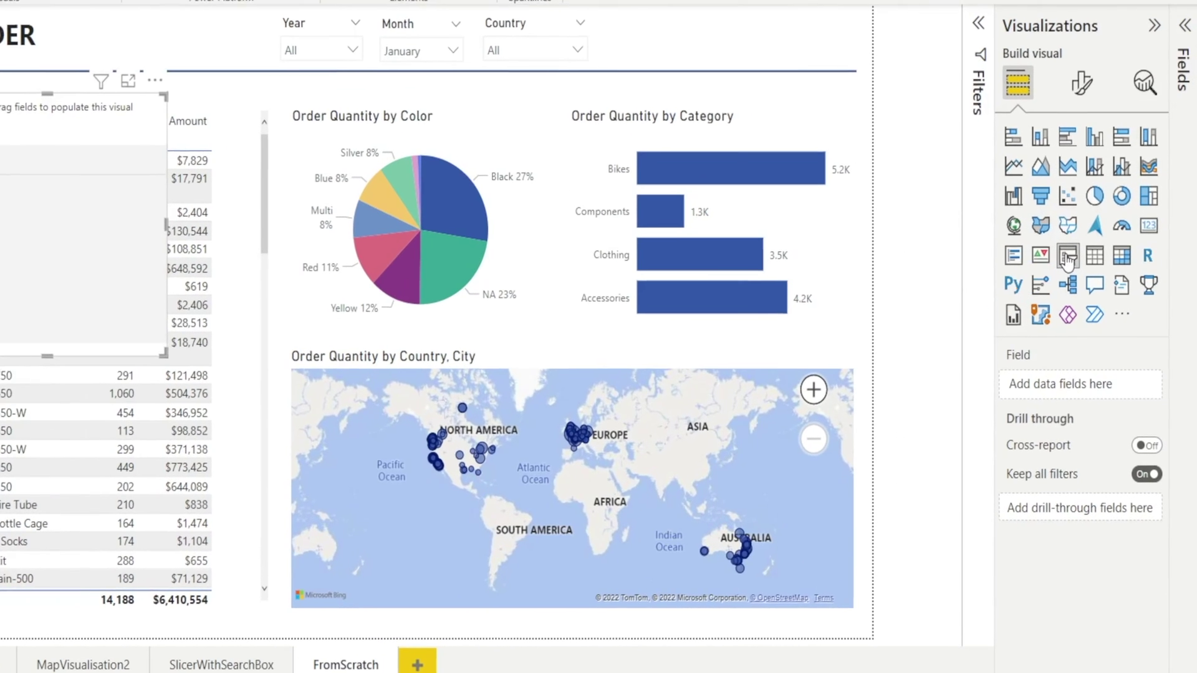
pyautogui.moveTo(7, 128); pyautogui.dragTo(690, 35)
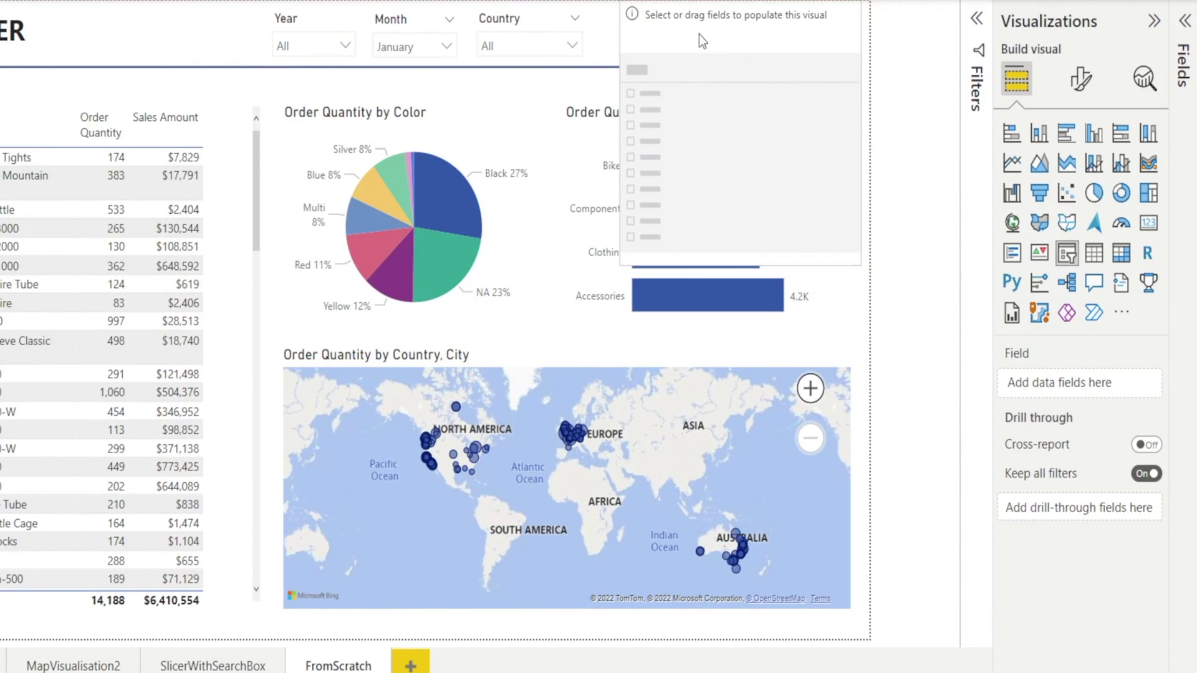
pyautogui.click(1184, 28)
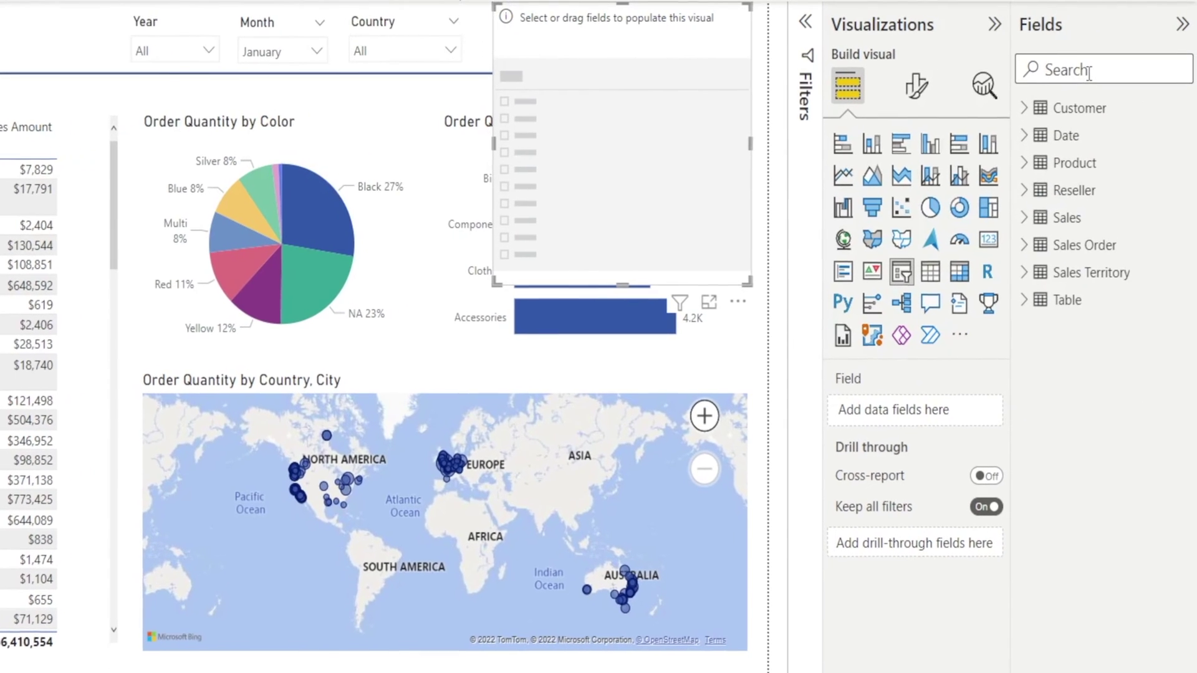
pyautogui.click(1088, 73)
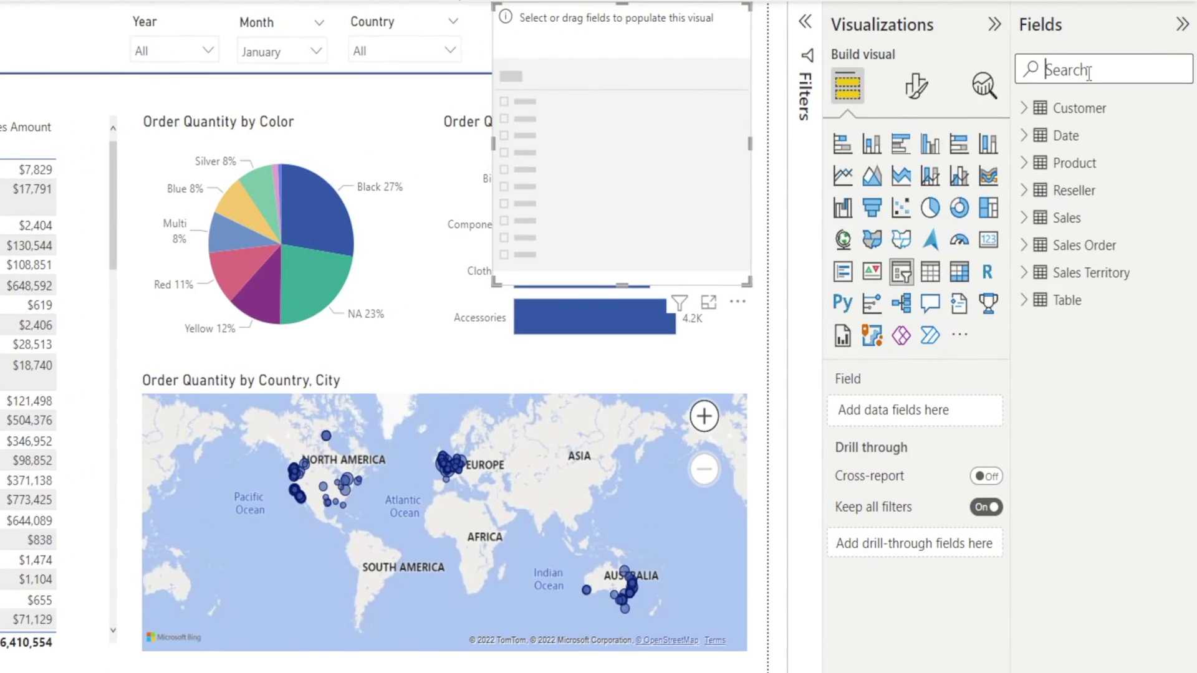
pyautogui.write('City')
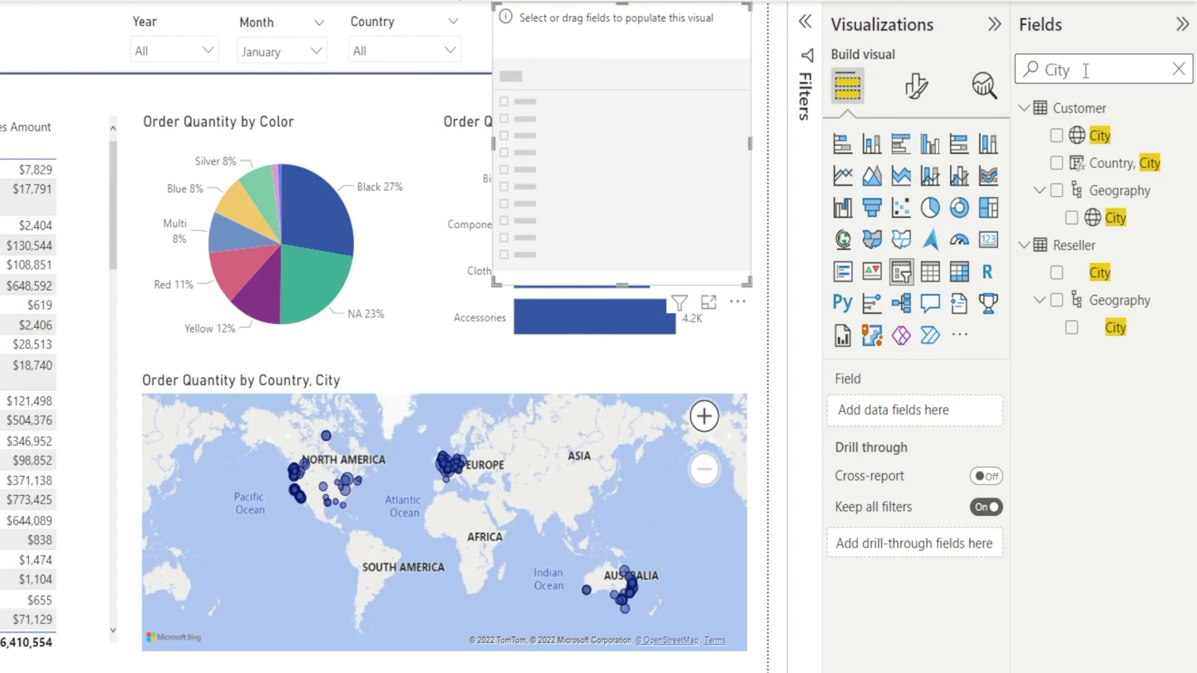
pyautogui.moveTo(1100, 135); pyautogui.dragTo(917, 416)
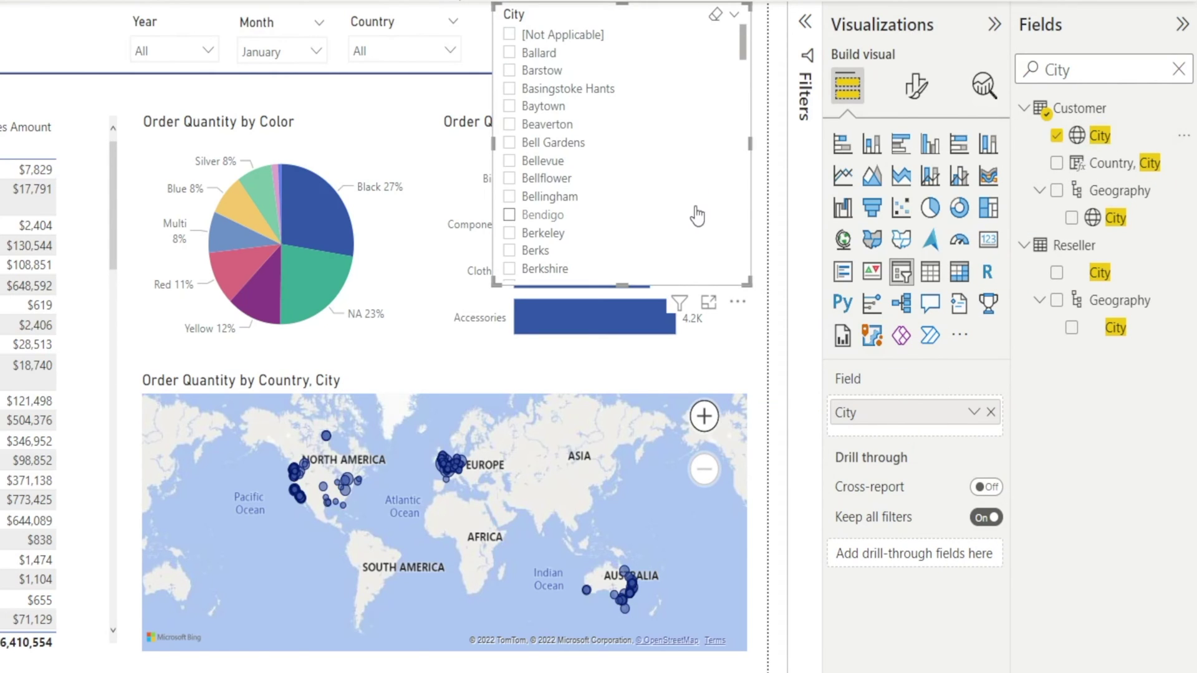
# - Switch the City slicer to Dropdown style, shorten it to one row, and open its list to check it
pyautogui.click(737, 20)
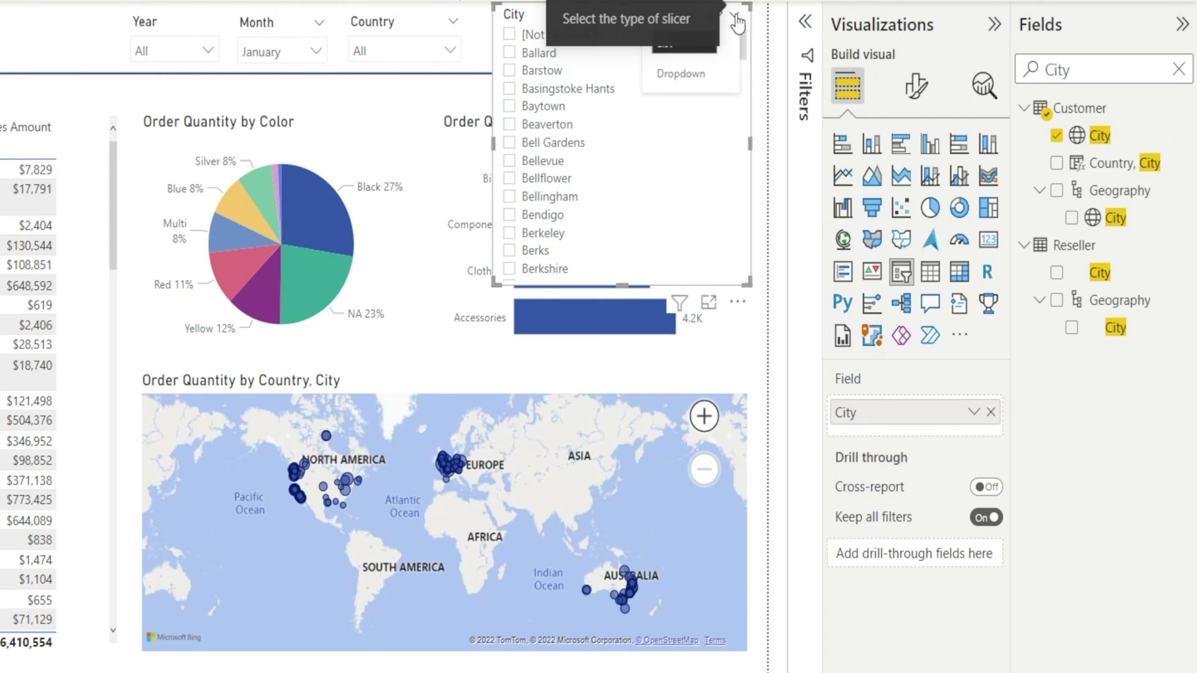
pyautogui.click(705, 82)
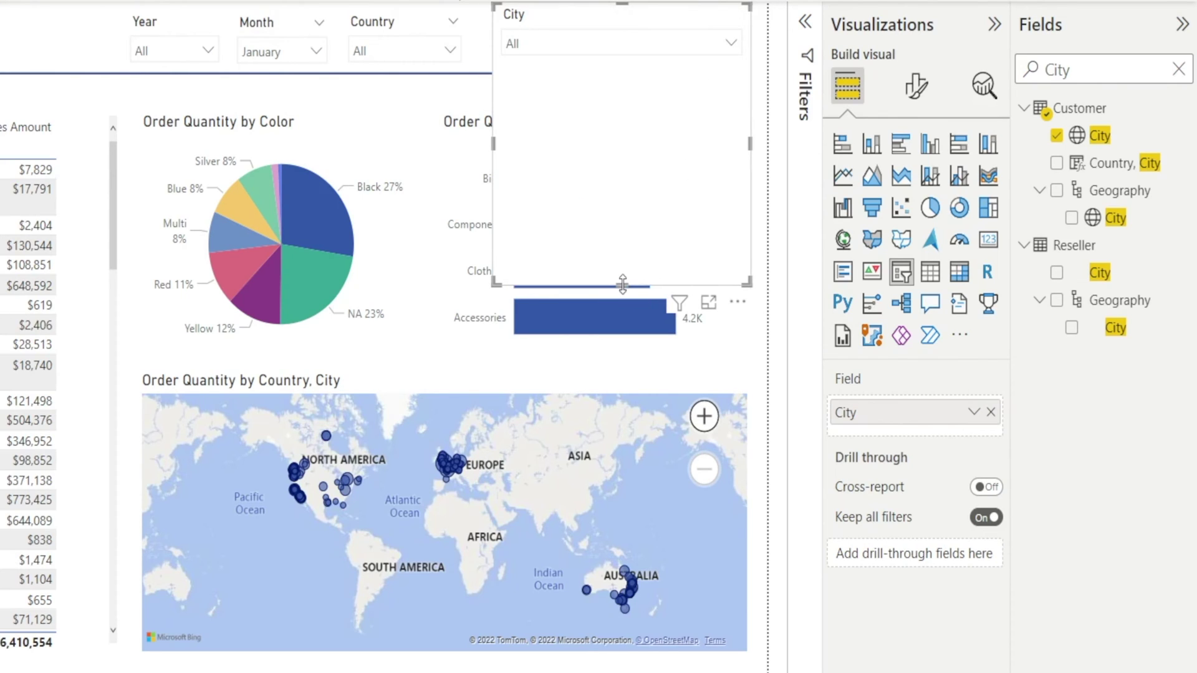
pyautogui.moveTo(621, 281); pyautogui.dragTo(625, 74)
pyautogui.click(732, 44)
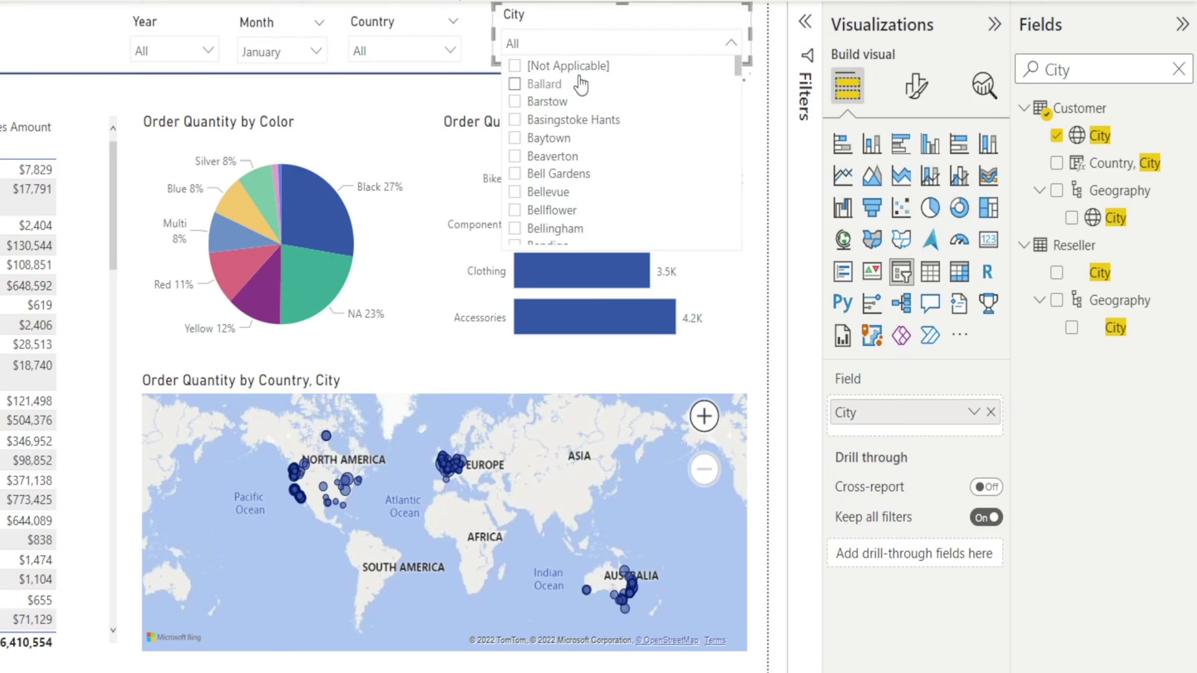
# - Show the City slicer's Slicer settings > Selection options in Format visual
pyautogui.click(626, 26)
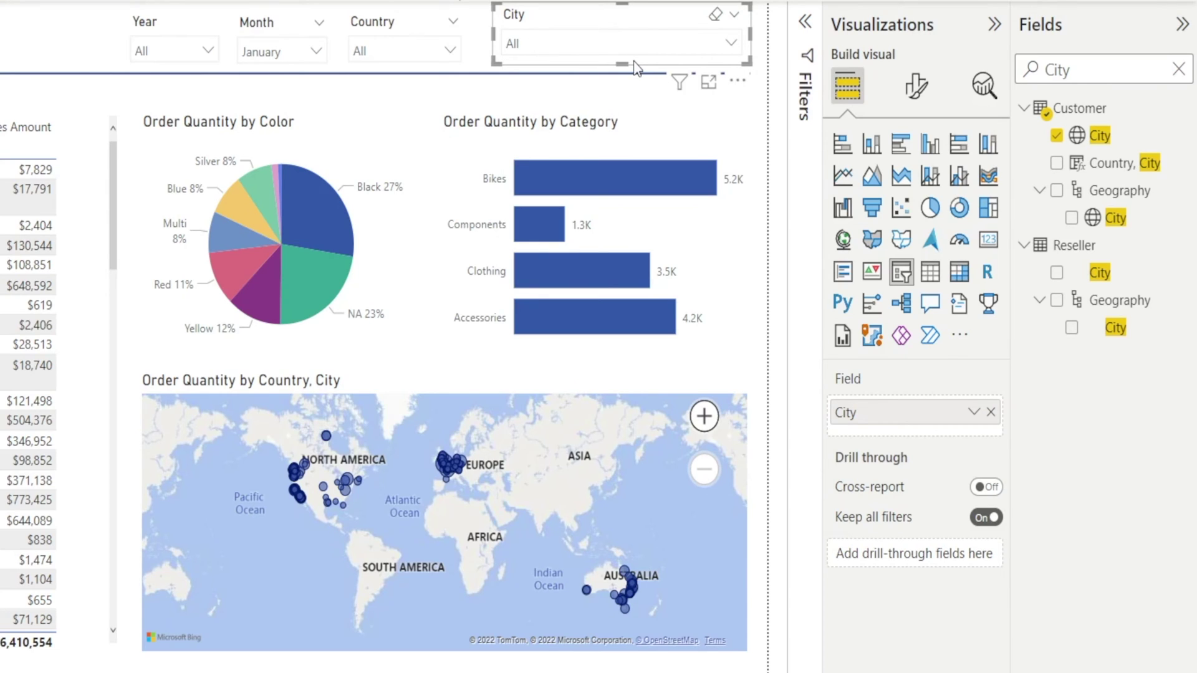
pyautogui.click(916, 87)
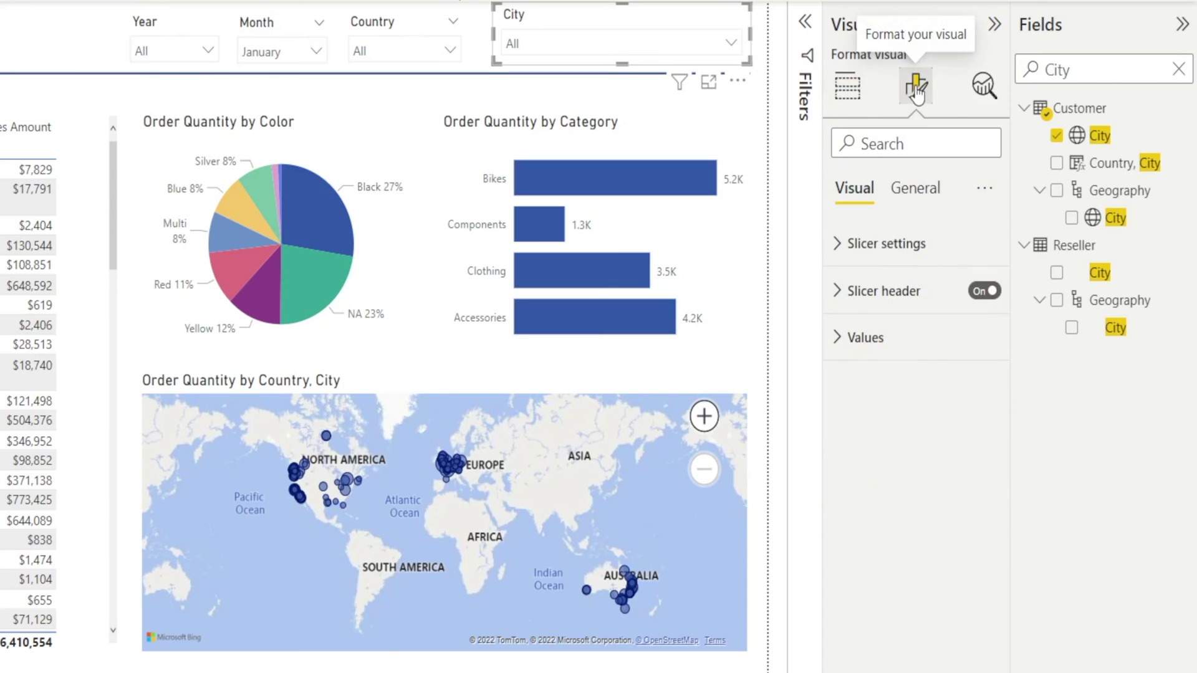
pyautogui.click(839, 244)
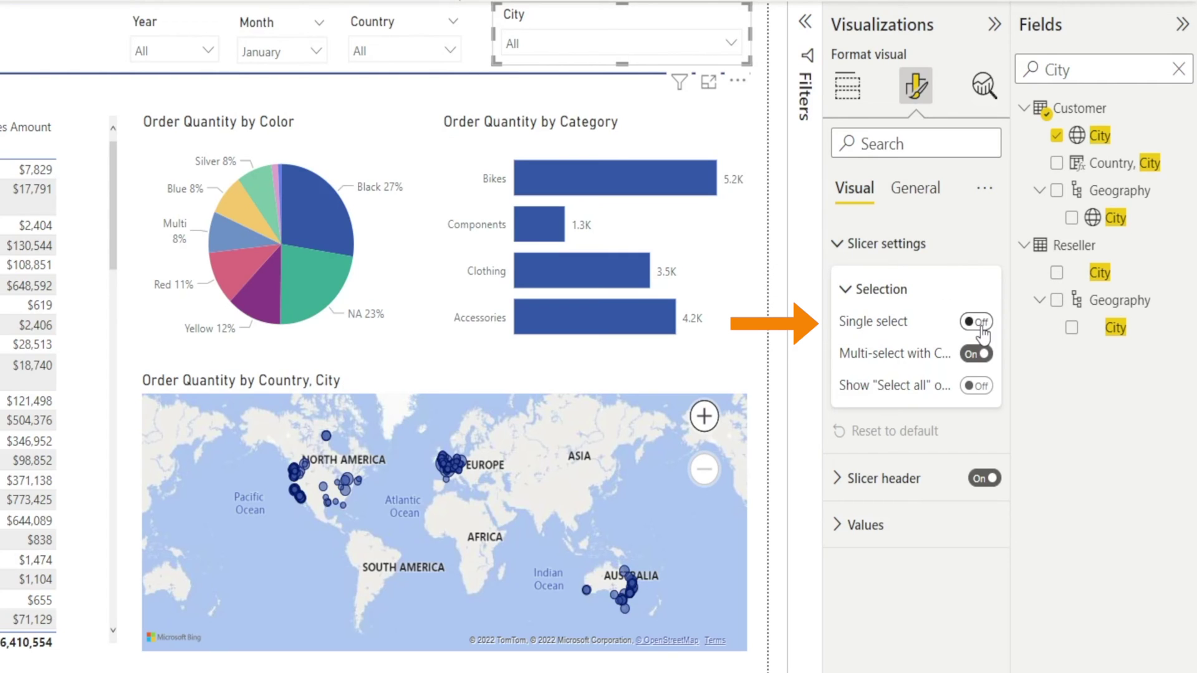
# - Test selecting Beaverton and Bell Gardens, clear the selection, then turn on Show "Select all"
pyautogui.click(732, 44)
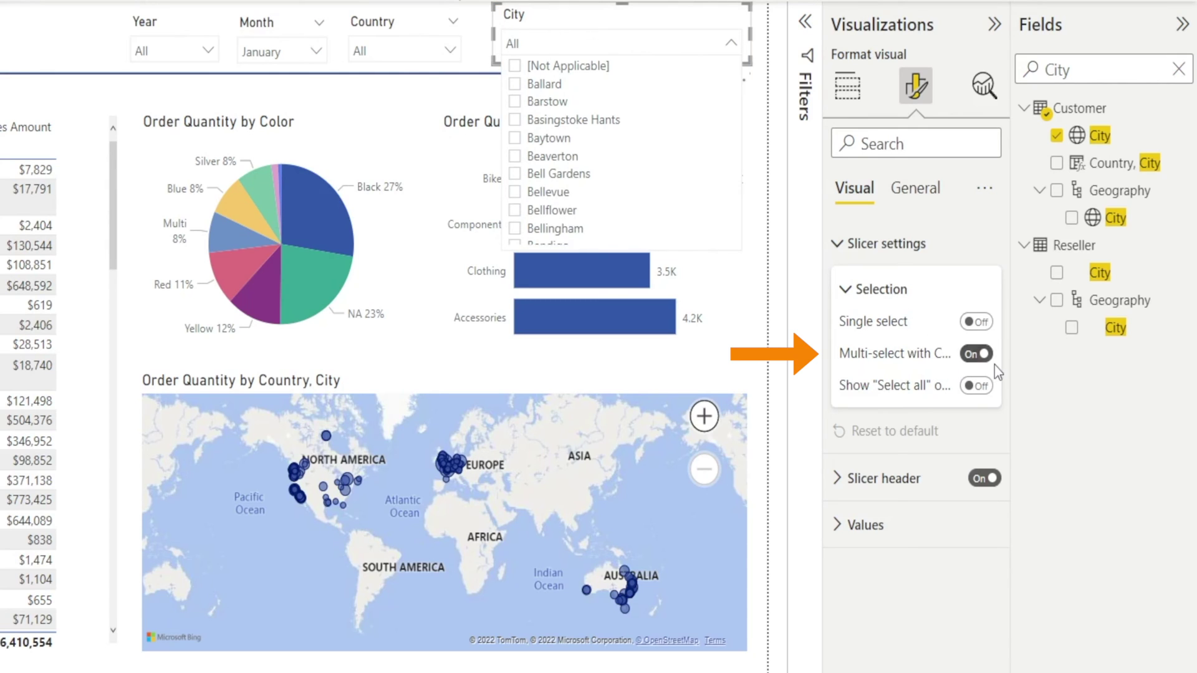
pyautogui.click(514, 156)
pyautogui.keyDown('ctrl'); pyautogui.click(515, 174); pyautogui.keyUp('ctrl')
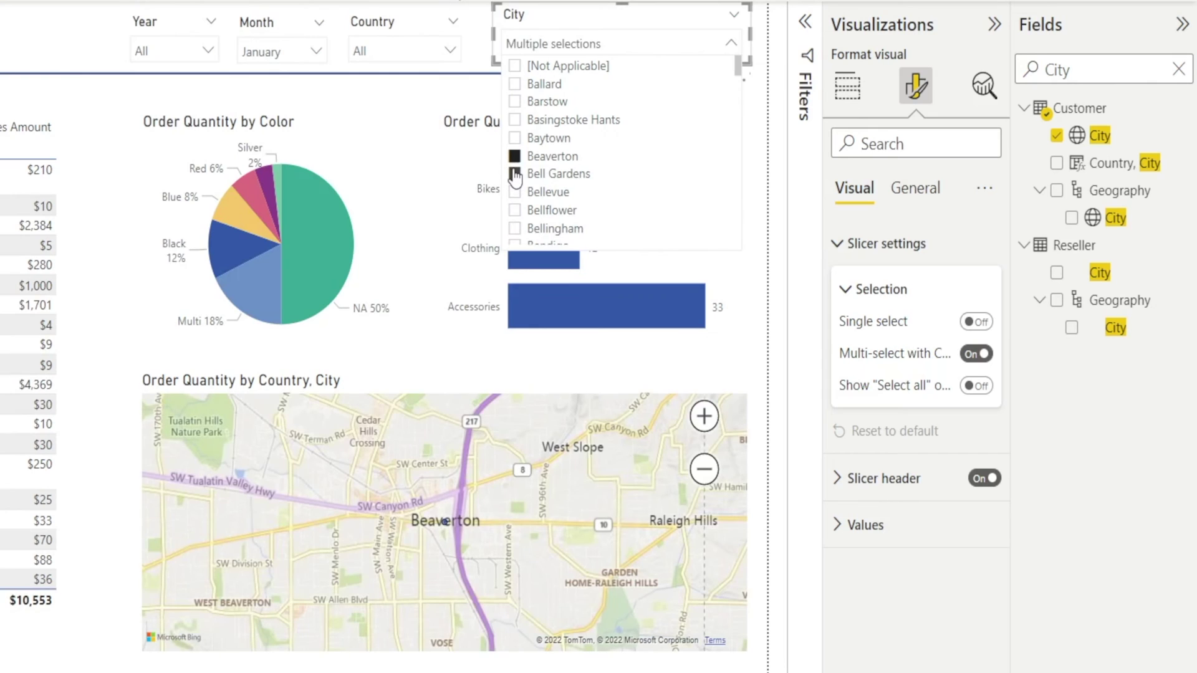
pyautogui.click(515, 157)
pyautogui.click(515, 157)
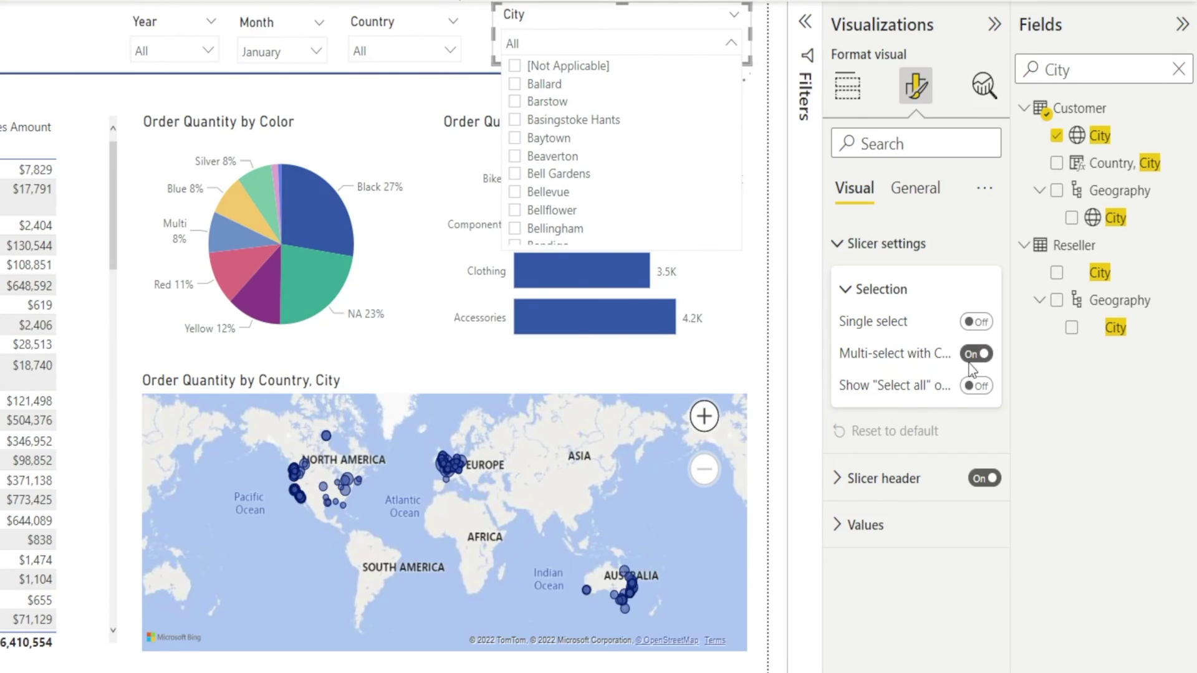
pyautogui.click(989, 394)
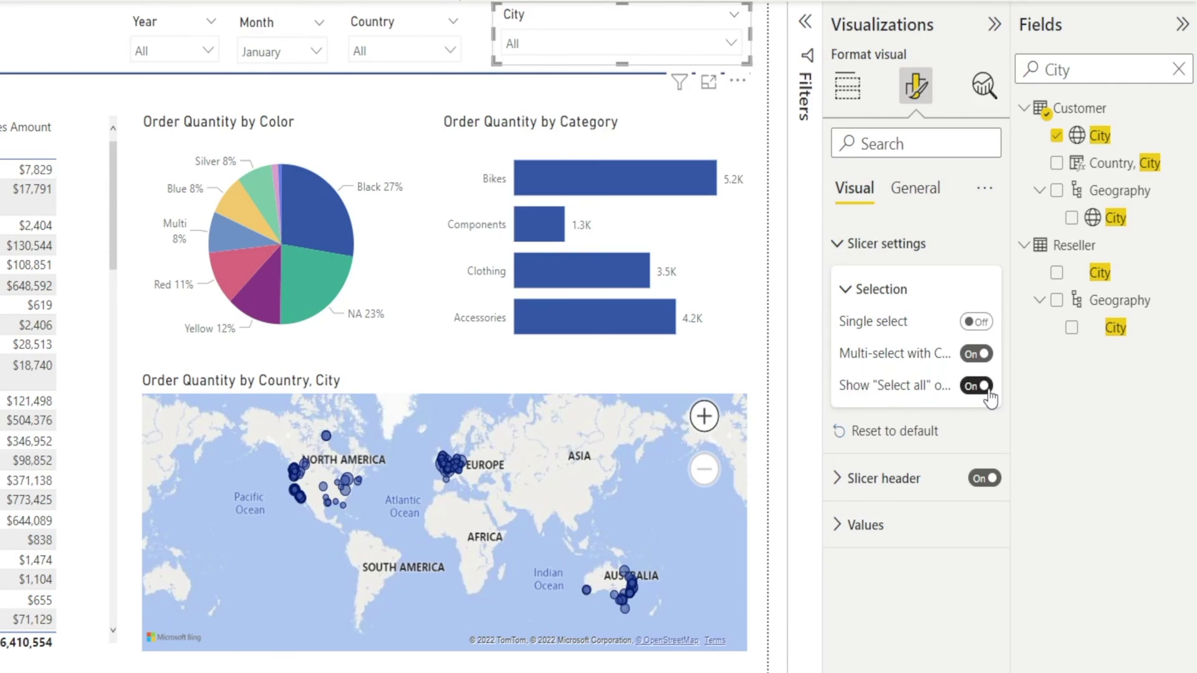
pyautogui.click(730, 43)
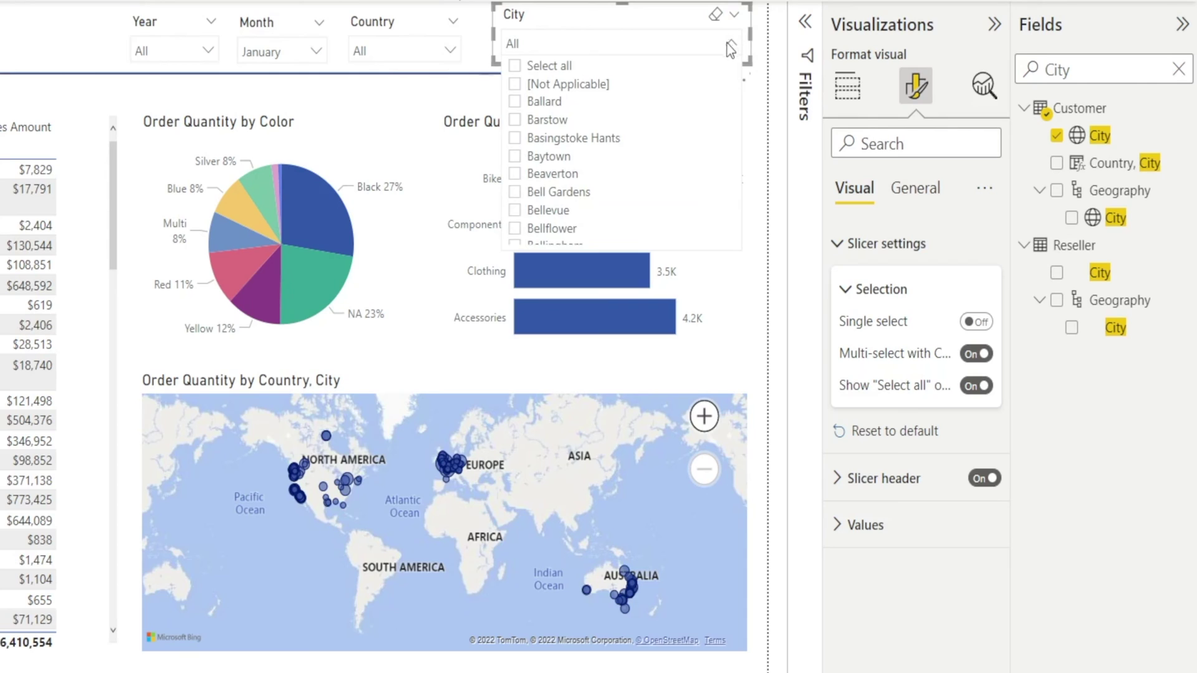
pyautogui.click(515, 66)
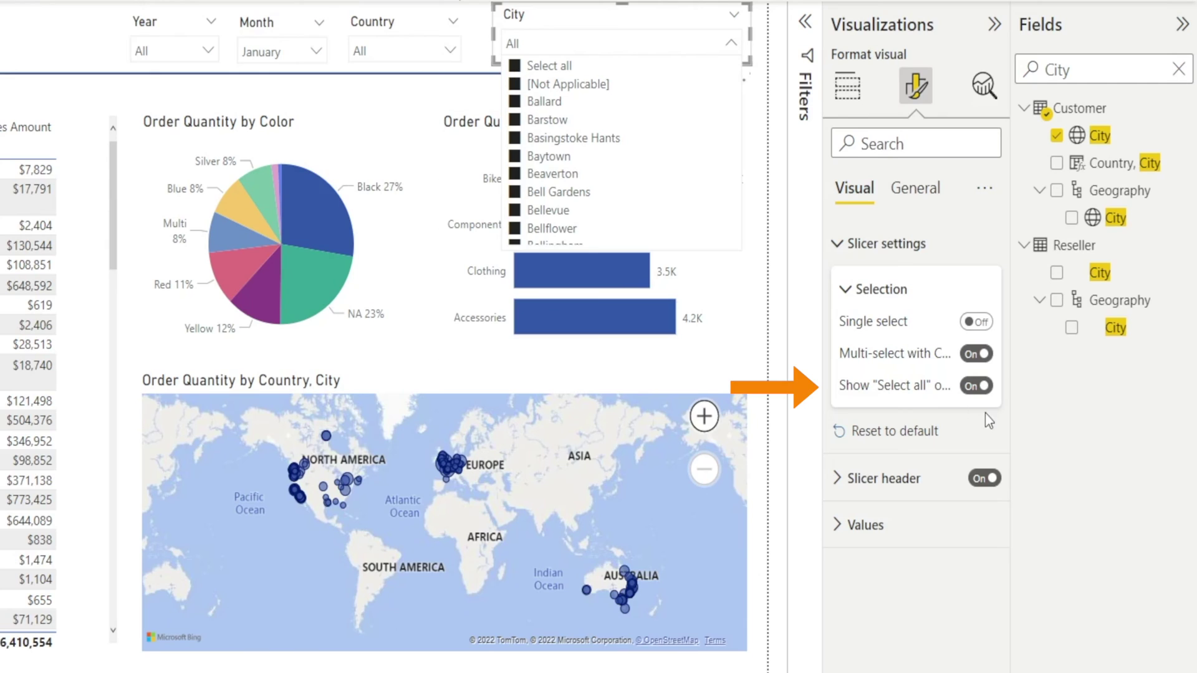
pyautogui.click(972, 388)
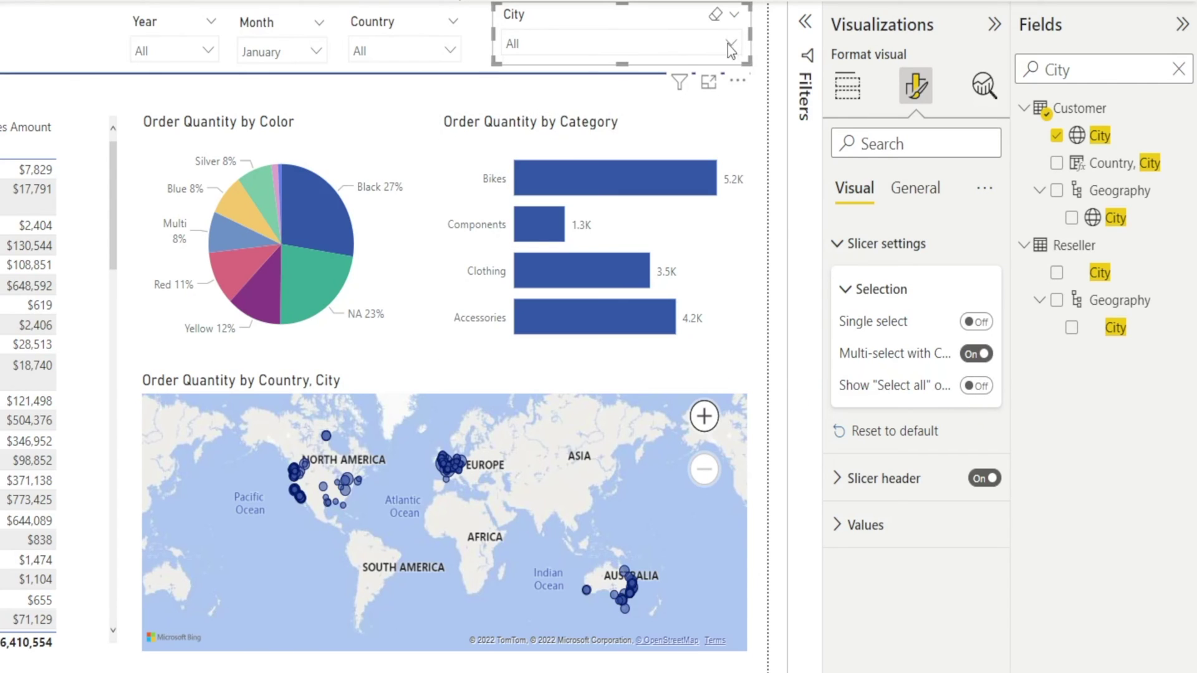
pyautogui.click(728, 44)
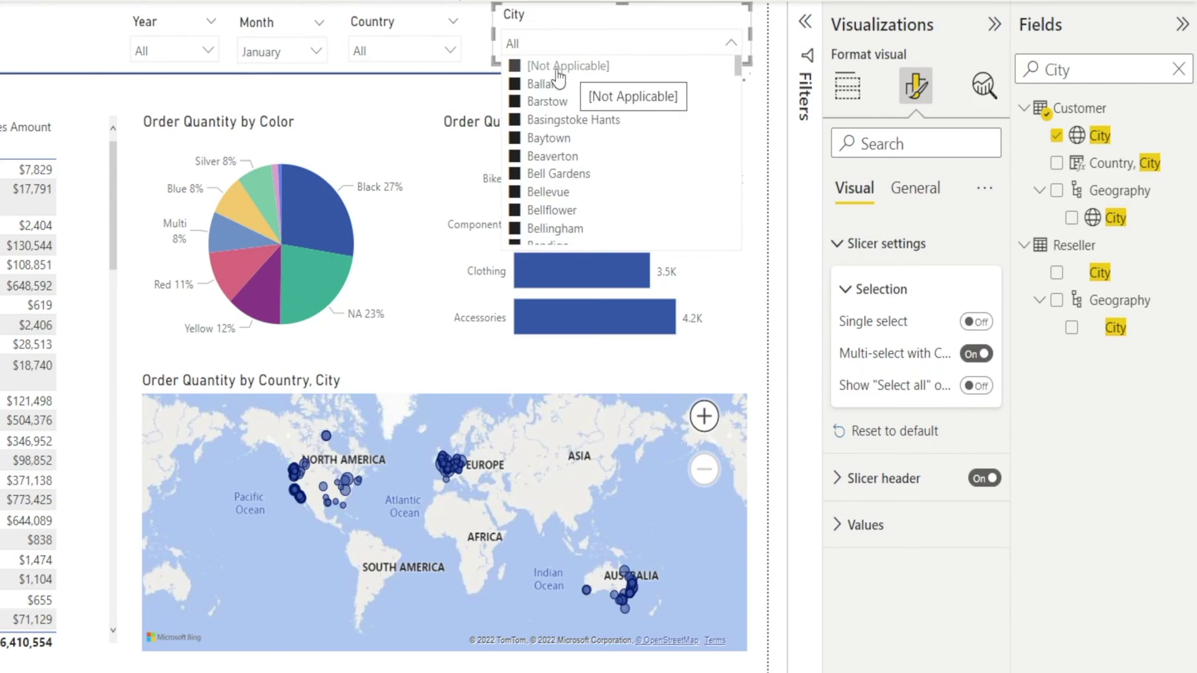
pyautogui.click(515, 67)
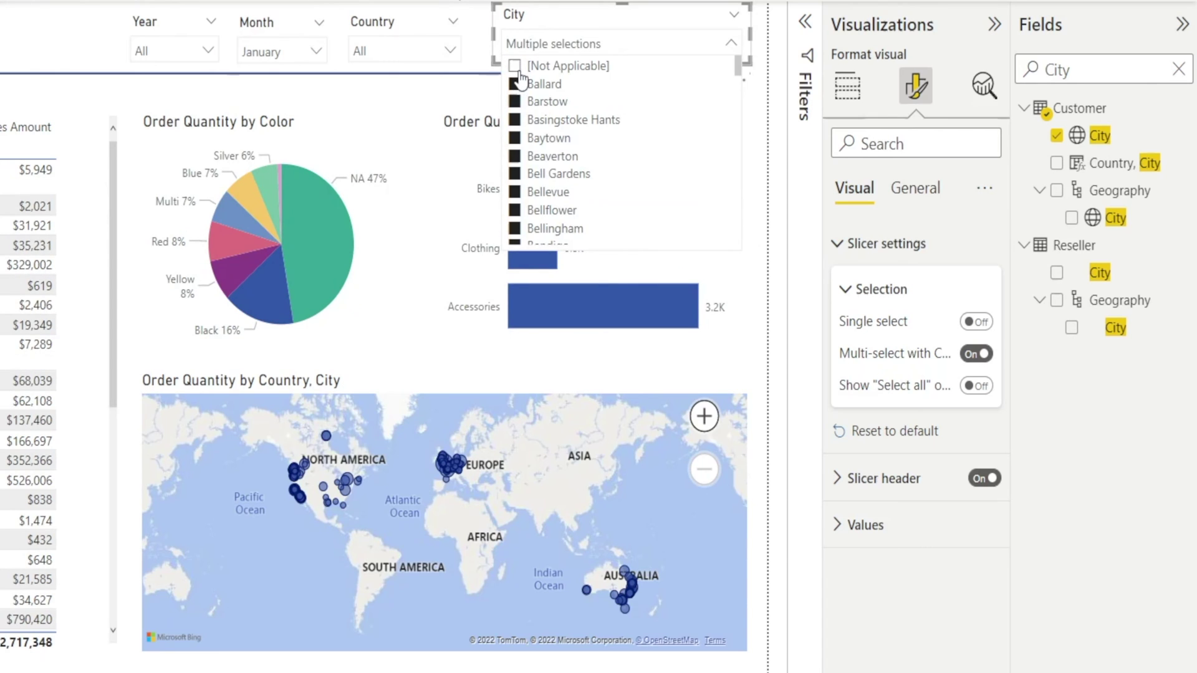
pyautogui.click(516, 66)
pyautogui.click(514, 66)
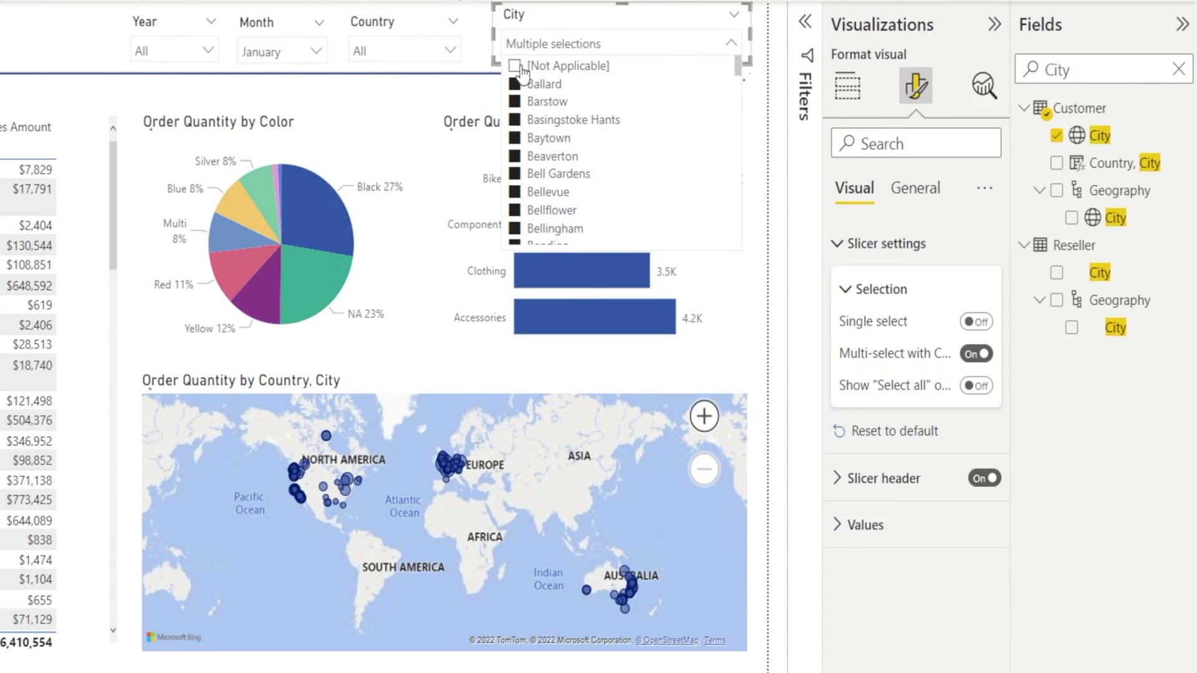
pyautogui.click(514, 84)
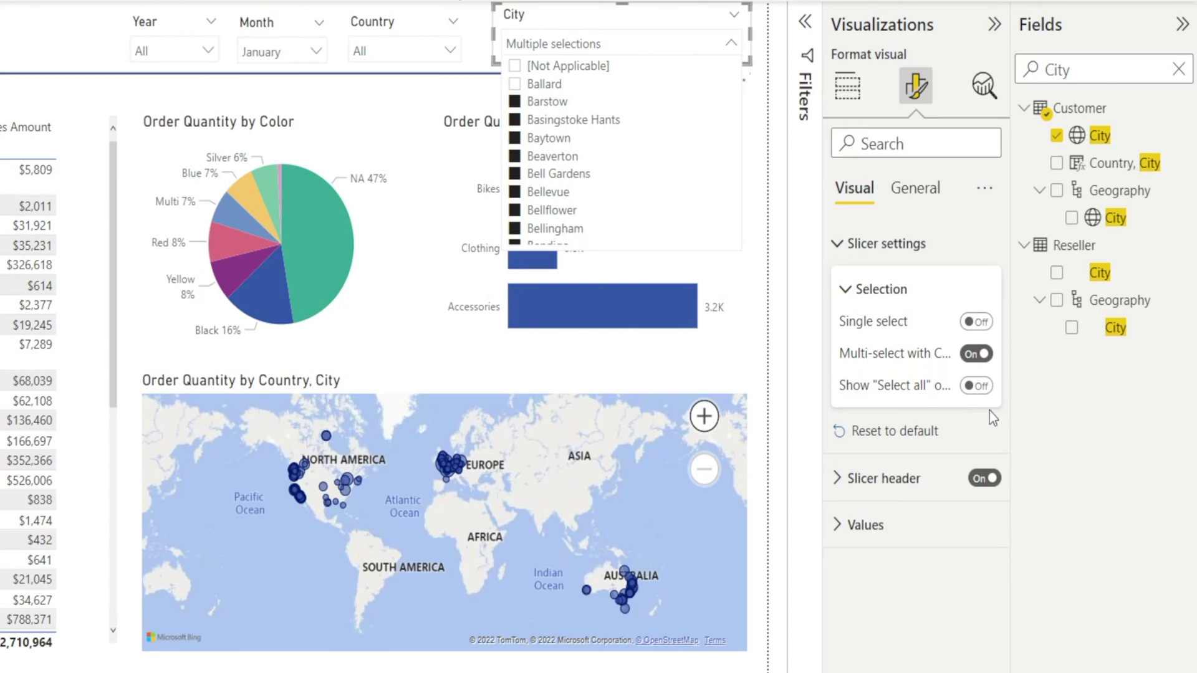
pyautogui.click(983, 389)
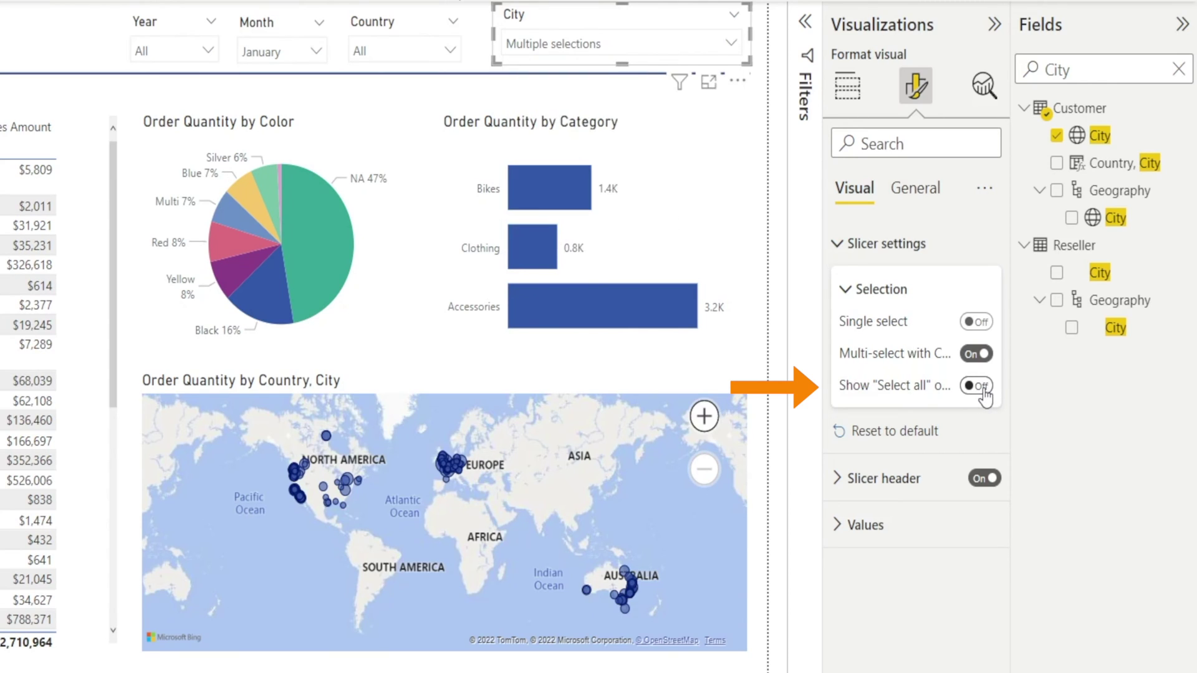
pyautogui.click(730, 45)
pyautogui.click(515, 66)
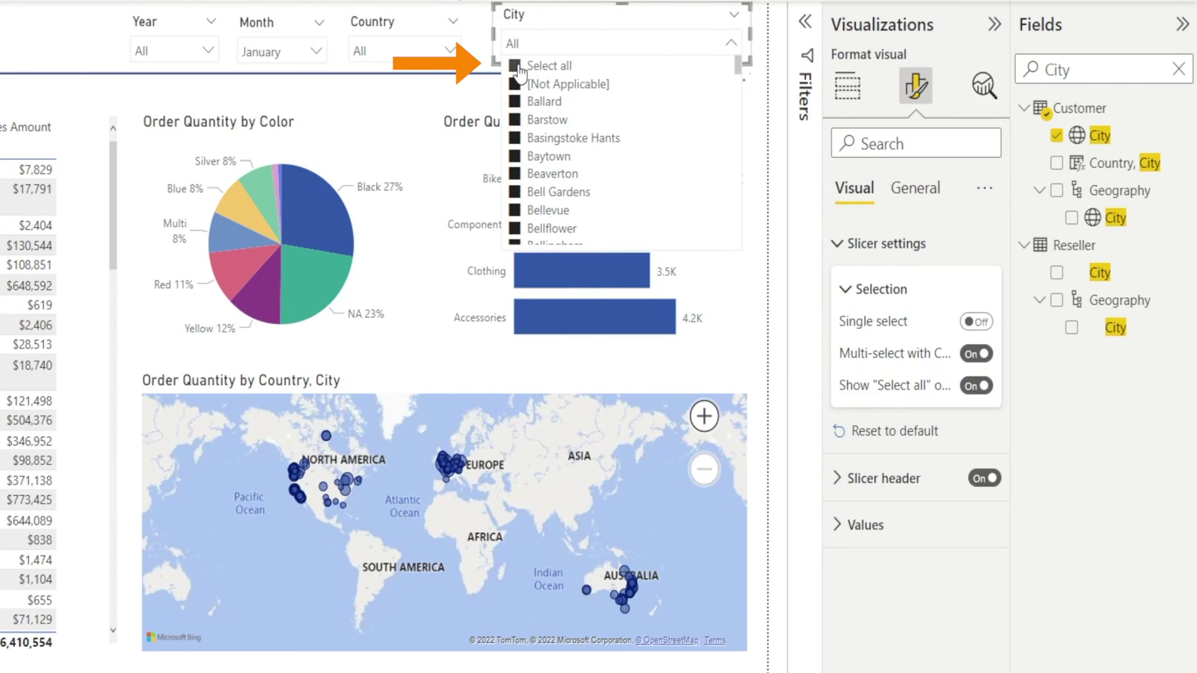
pyautogui.click(515, 66)
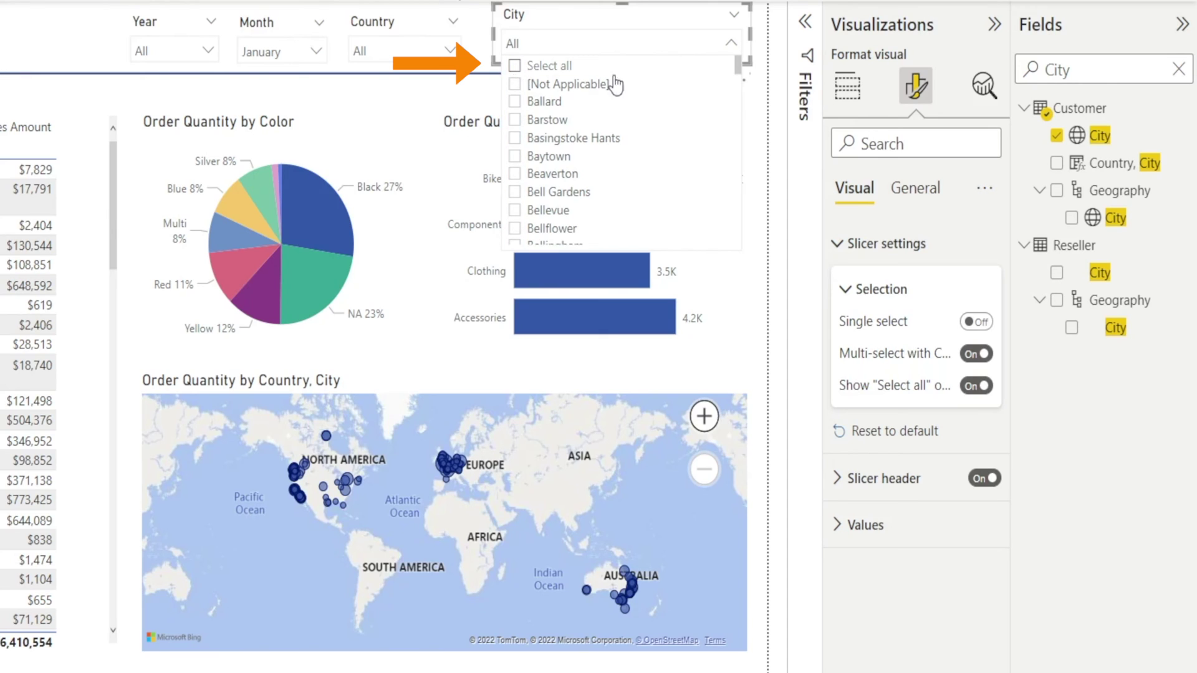
pyautogui.click(847, 233)
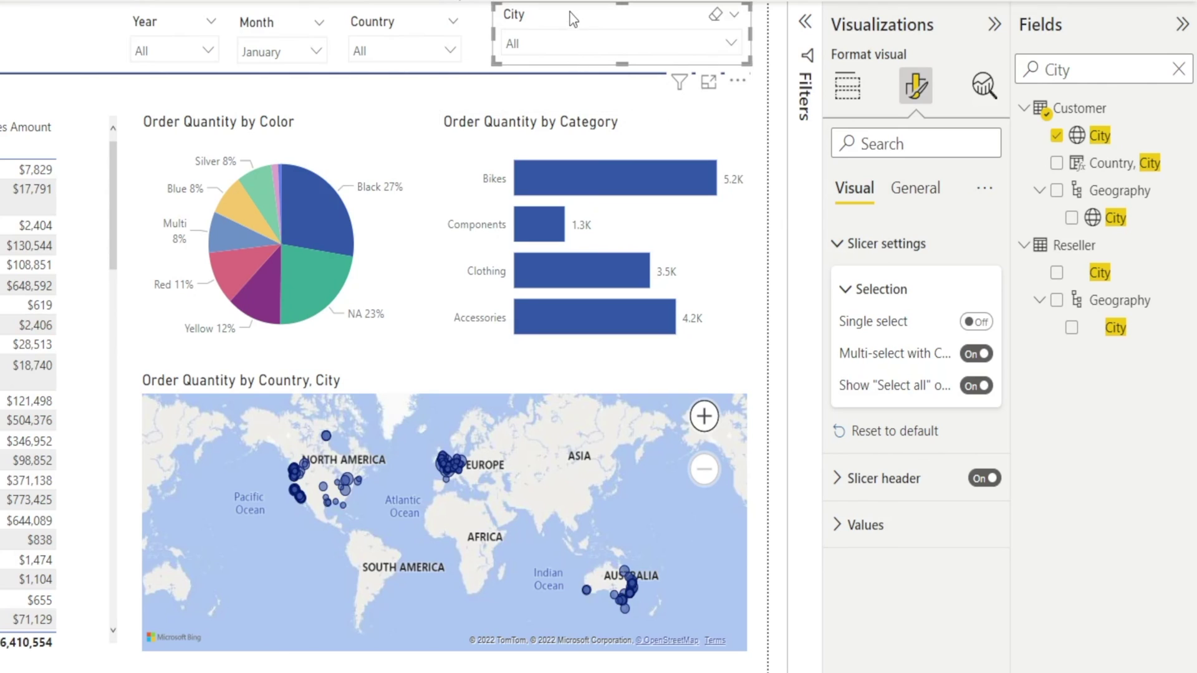
# - Turn on Search from the City slicer's More options and open the dropdown to show the search box
pyautogui.click(737, 87)
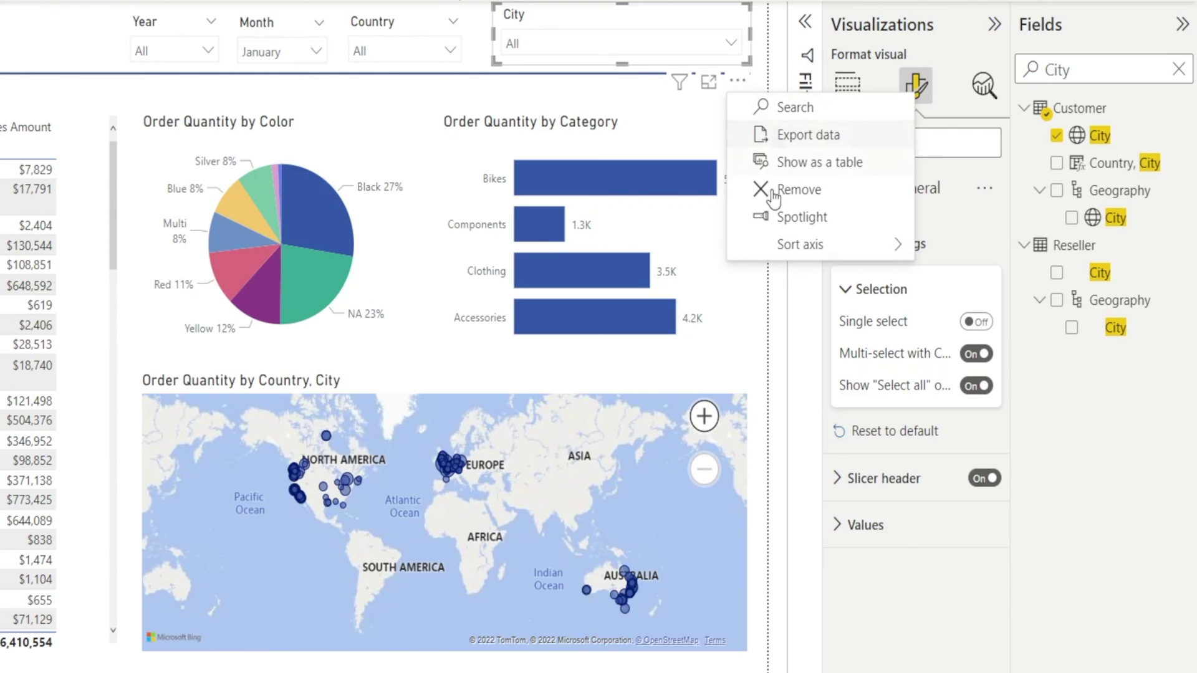
pyautogui.click(746, 108)
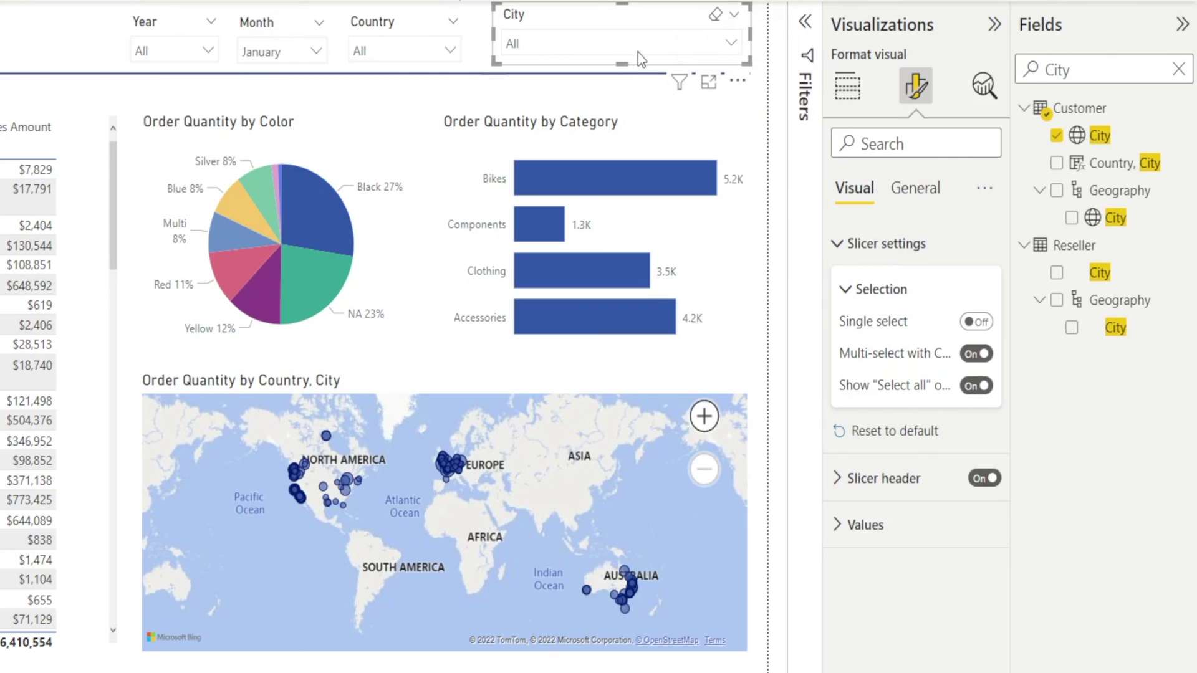
pyautogui.click(732, 43)
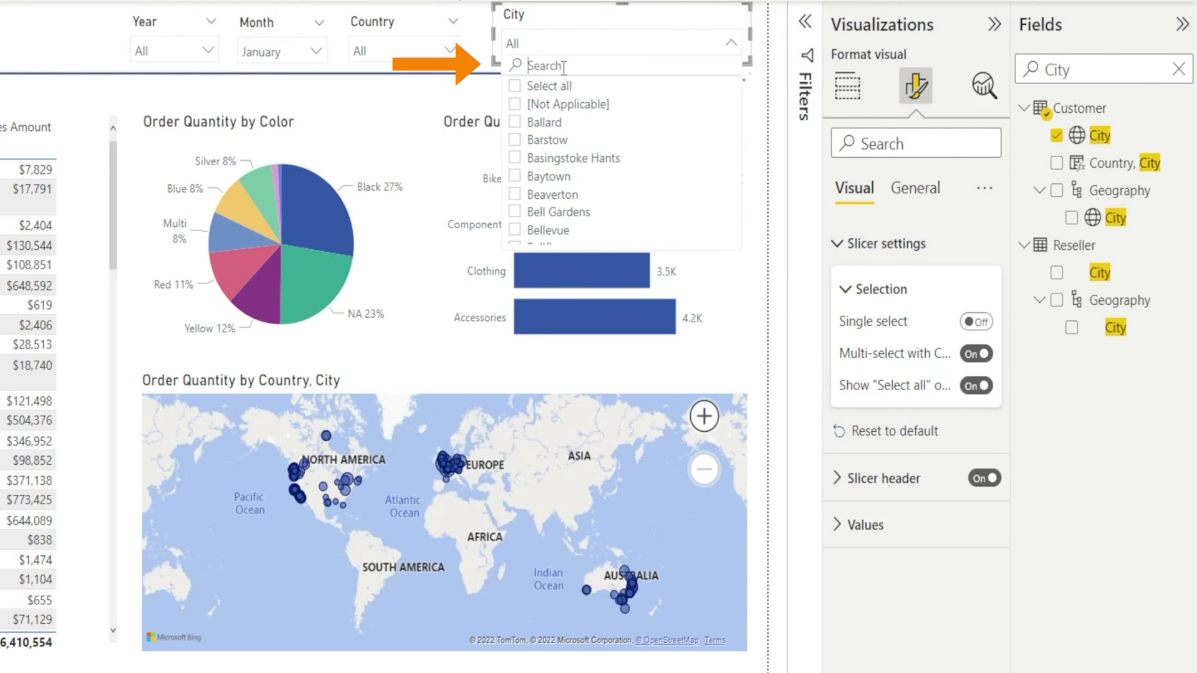
# - Search "Sy" in the City slicer and tick Sydney to filter the report
pyautogui.write('Sydney')
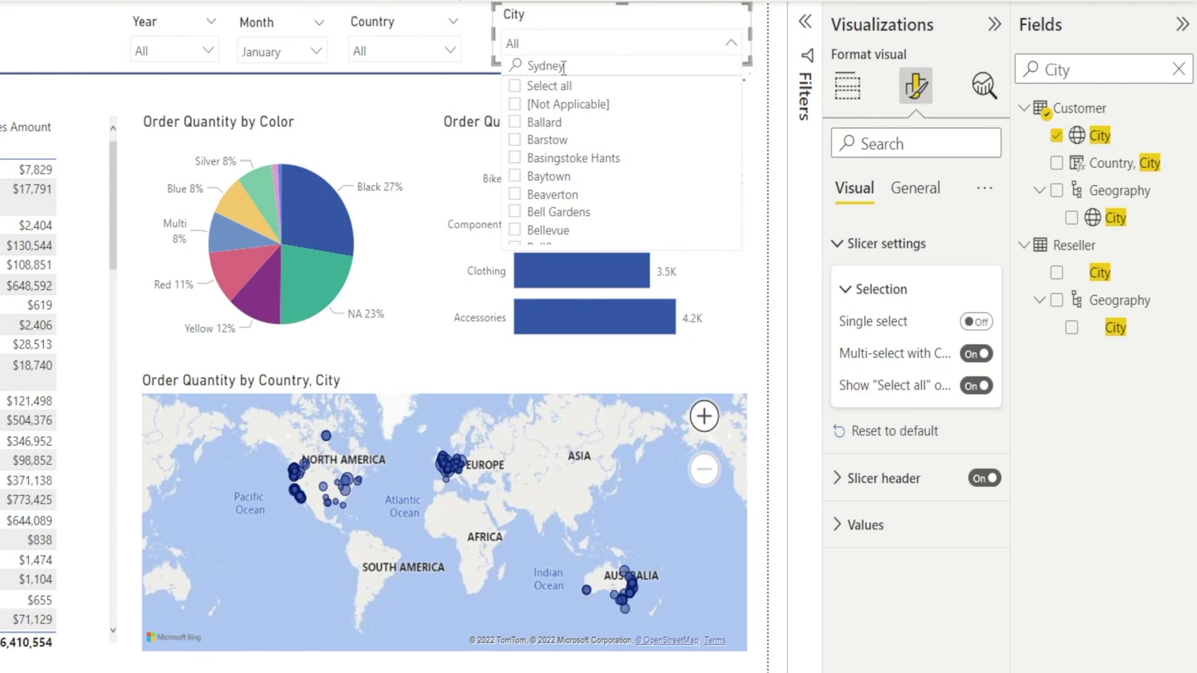
pyautogui.click(514, 105)
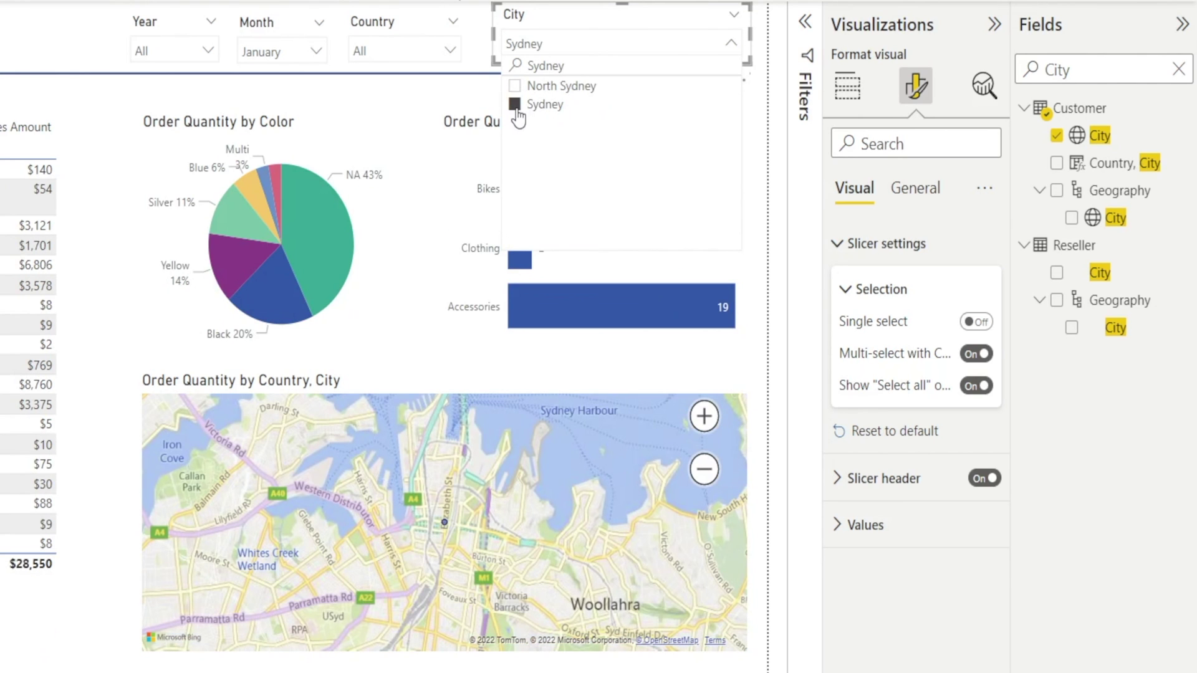